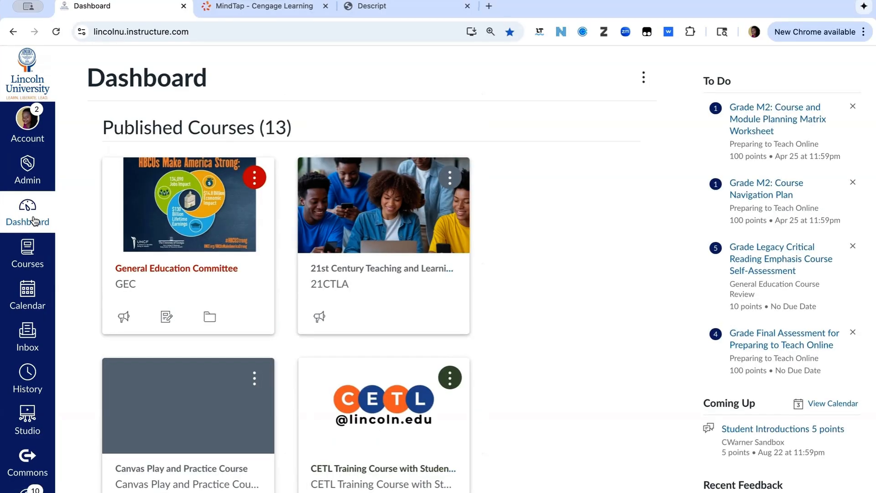
# Look through the published and unpublished course cards on the Dashboard.
pyautogui.scroll(-15, 271, 250)
pyautogui.scroll(-4, 241, 280)
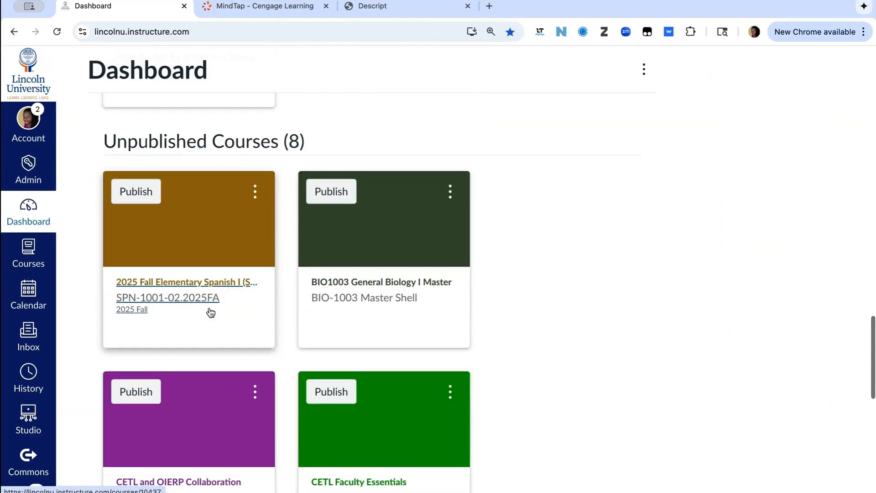
pyautogui.scroll(-2, 352, 188)
pyautogui.scroll(-7, 353, 187)
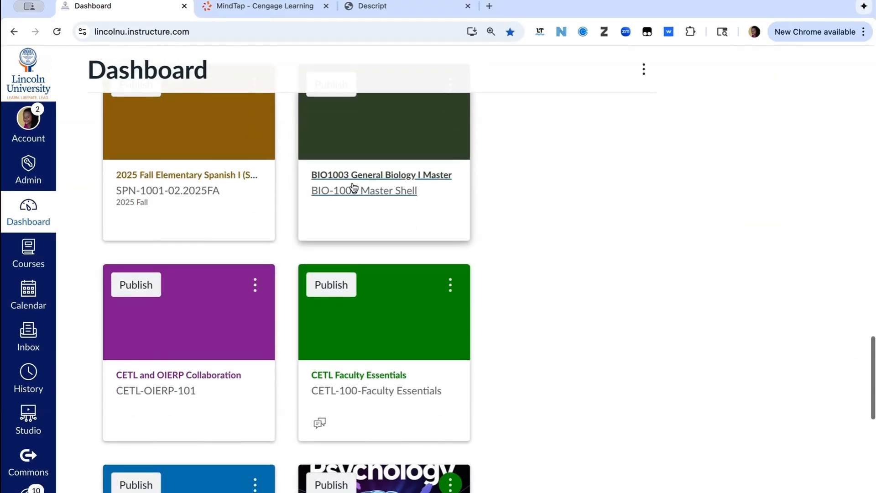
pyautogui.scroll(2, 353, 187)
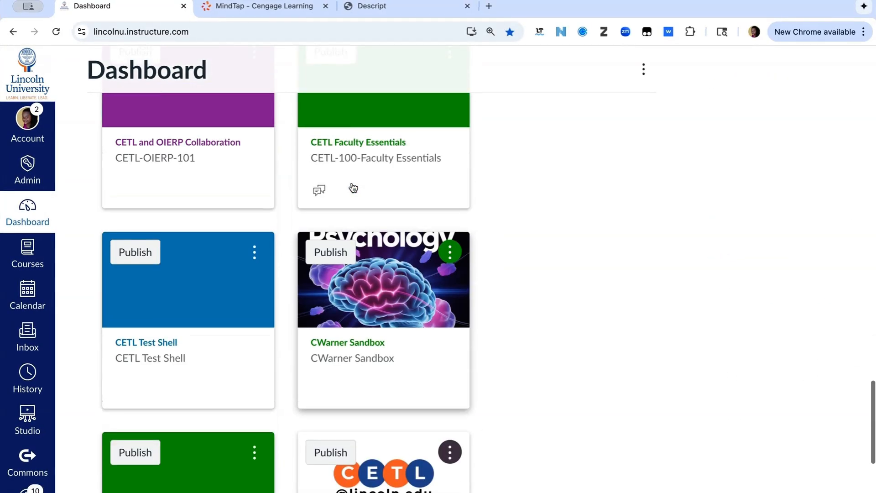
pyautogui.scroll(-2, 353, 187)
pyautogui.scroll(3, 353, 187)
pyautogui.scroll(15, 353, 187)
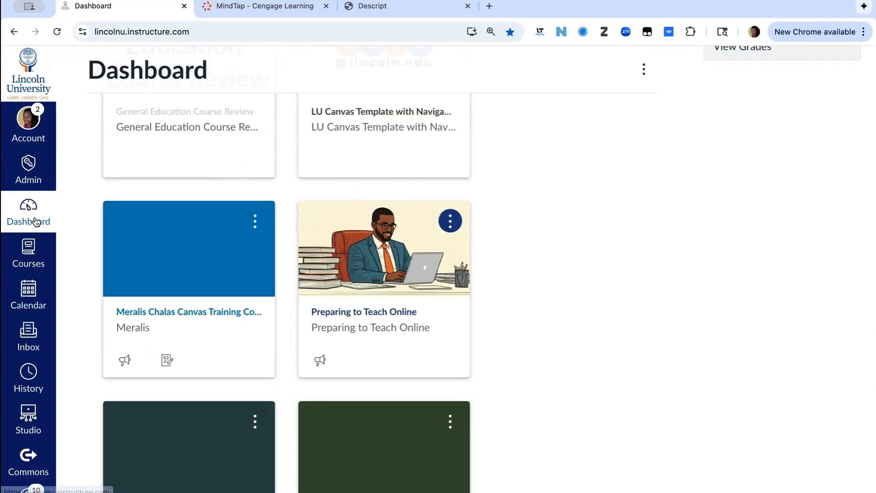
# Open the list of all courses and mark 2025 Fall Elementary Spanish I (SPN-1001-02) as a favorite.
pyautogui.click(30, 258)
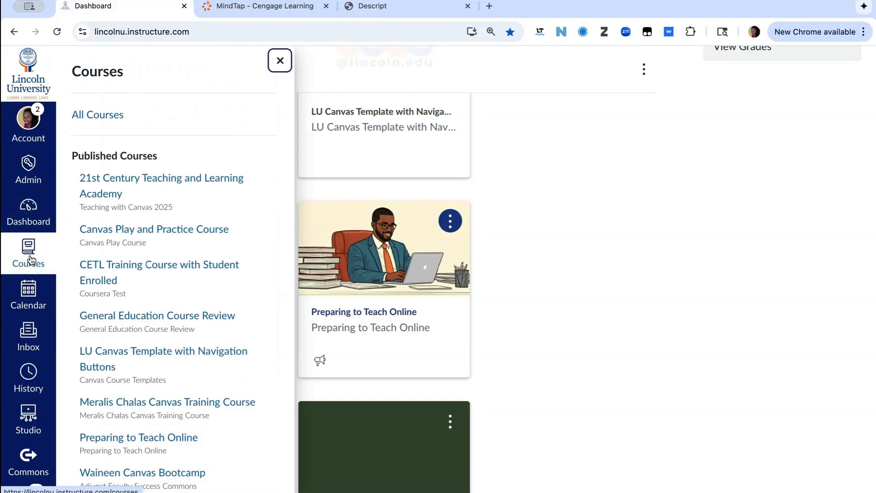
pyautogui.click(118, 117)
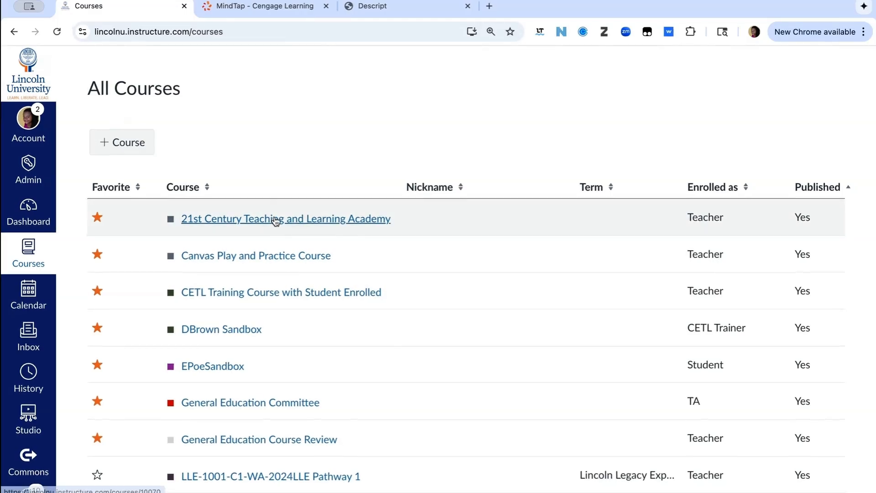
pyautogui.scroll(-4, 274, 220)
pyautogui.scroll(1, 274, 221)
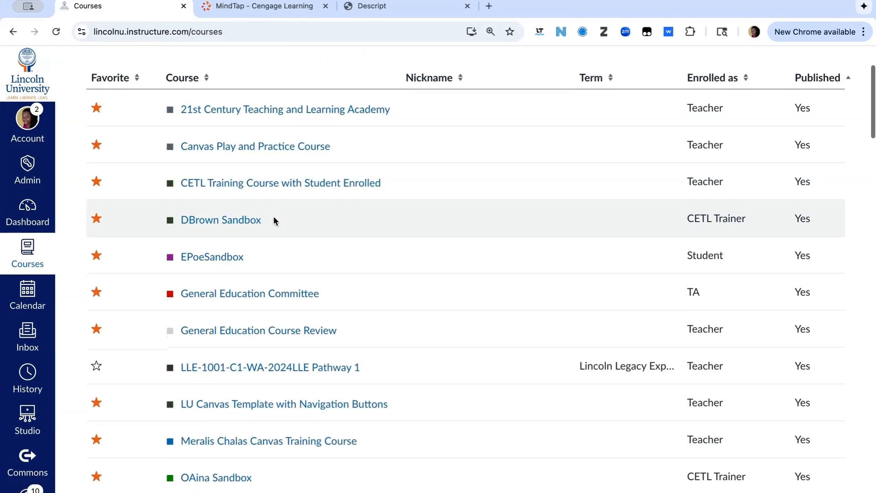
pyautogui.scroll(-9, 274, 221)
pyautogui.scroll(-20, 273, 220)
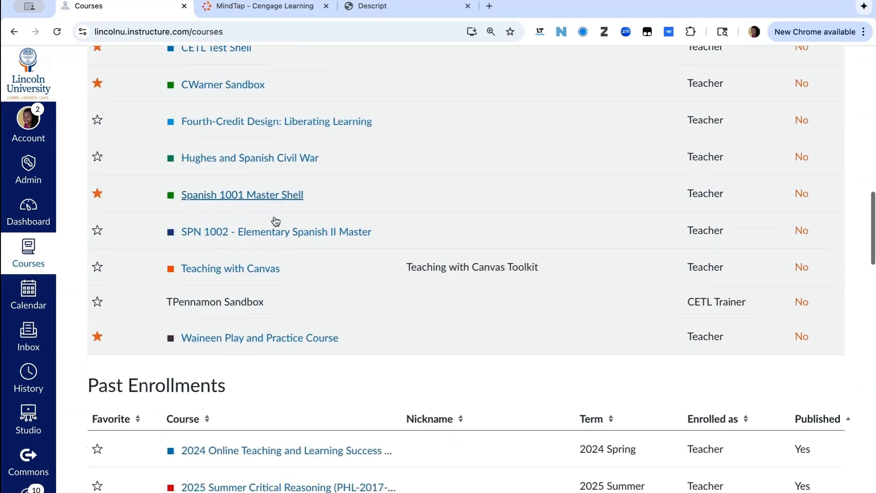
pyautogui.scroll(-15, 274, 221)
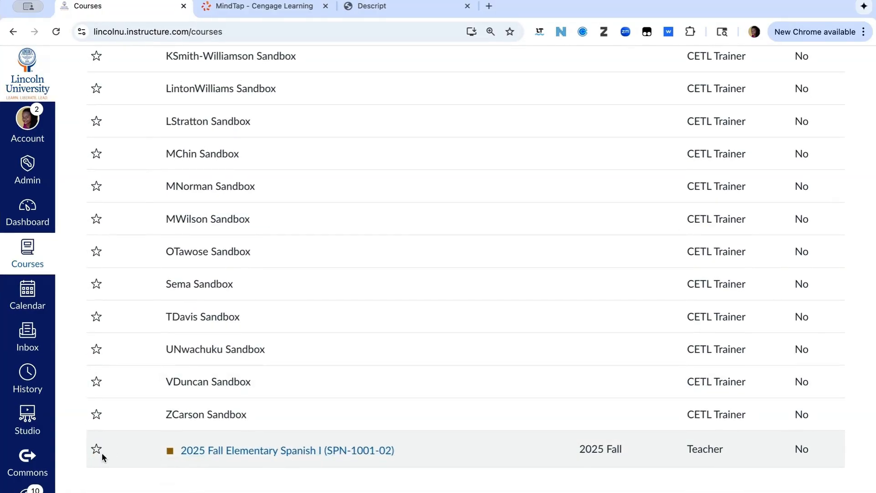
pyautogui.click(95, 450)
# Return to the Dashboard and open the Spanish 1001 Master Shell course.
pyautogui.scroll(15, 111, 446)
pyautogui.click(29, 210)
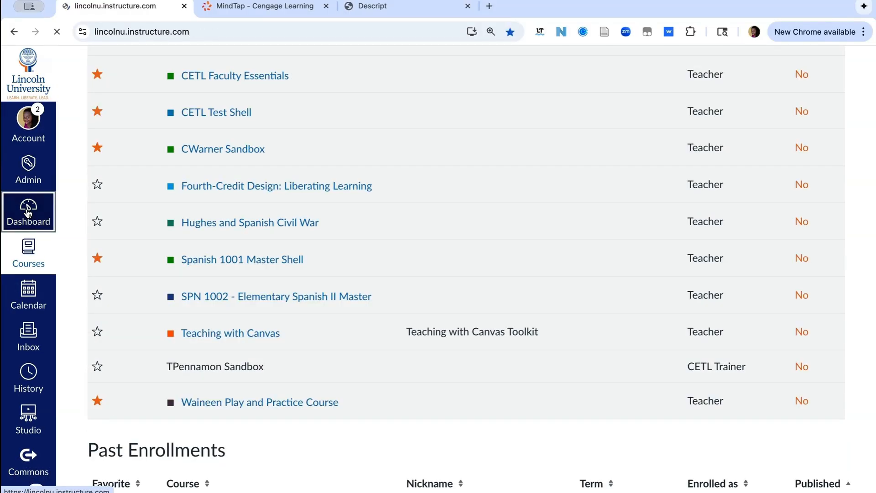
pyautogui.scroll(-1, 209, 240)
pyautogui.scroll(-10, 210, 240)
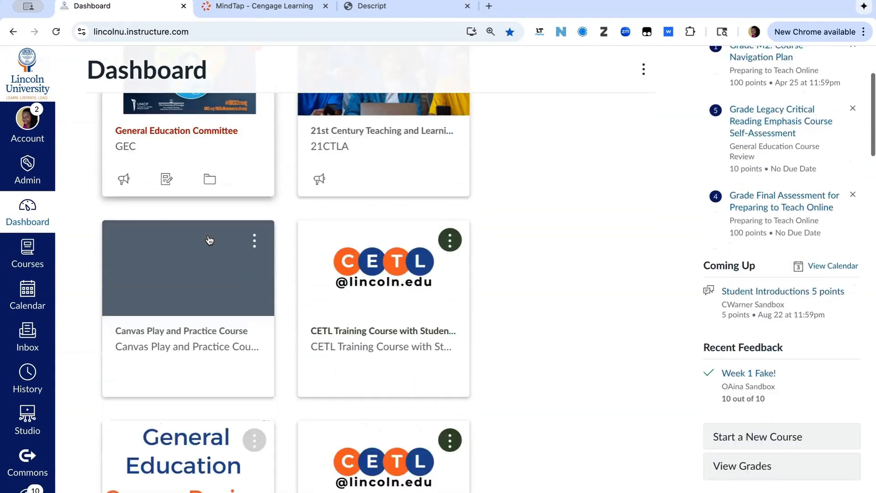
pyautogui.scroll(-2, 210, 240)
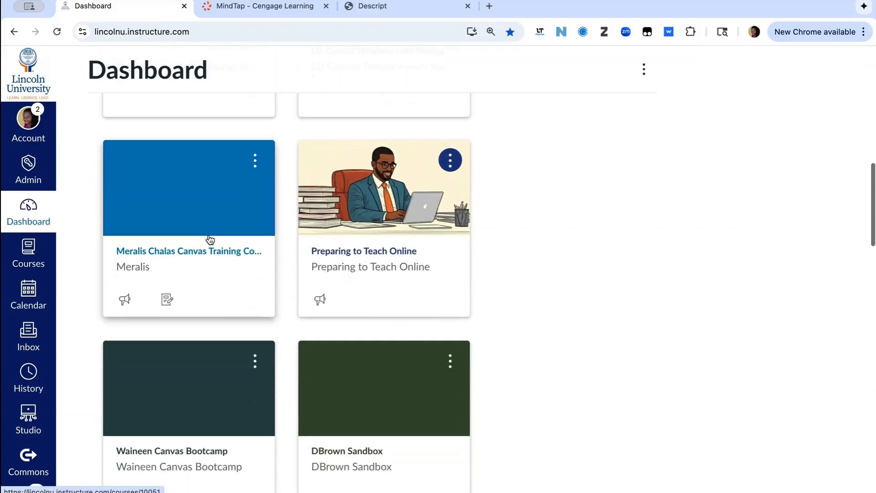
pyautogui.scroll(2, 210, 240)
pyautogui.scroll(-12, 210, 239)
pyautogui.scroll(-1, 210, 239)
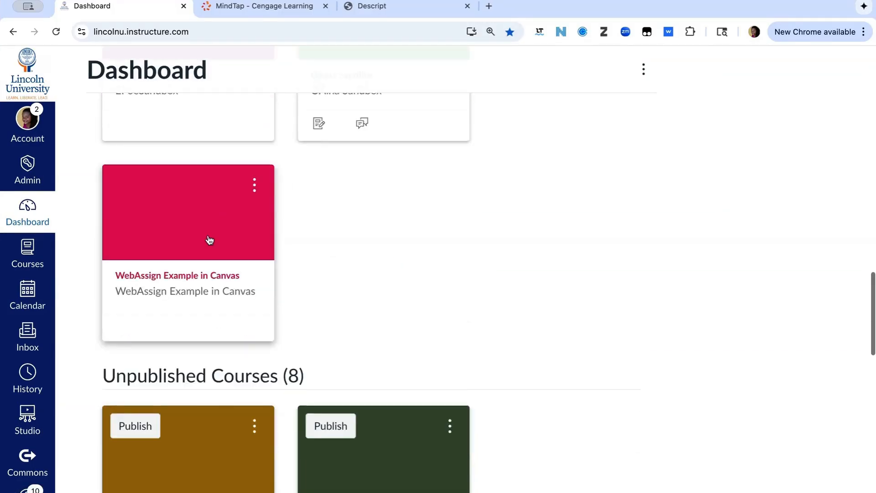
pyautogui.scroll(2, 209, 241)
pyautogui.click(210, 240)
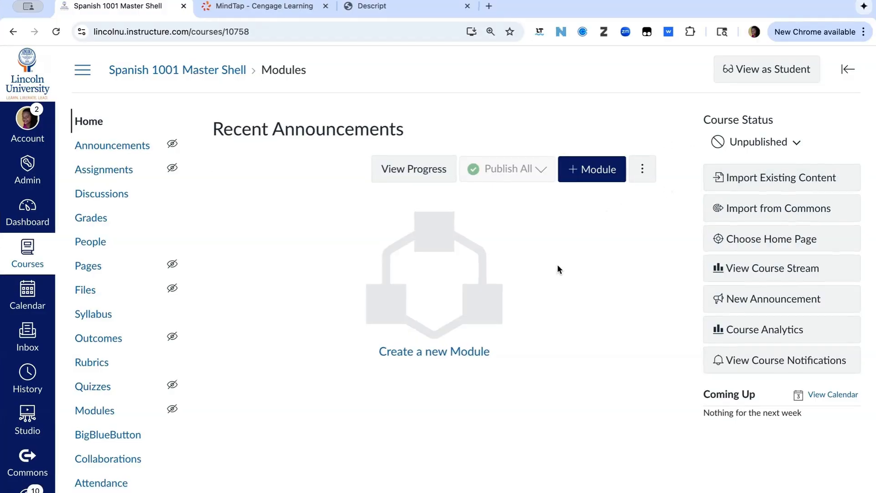
# Open the existing content import for the Spanish 1001 Master Shell with Copy a Canvas Course as the content type.
pyautogui.scroll(-2, 558, 267)
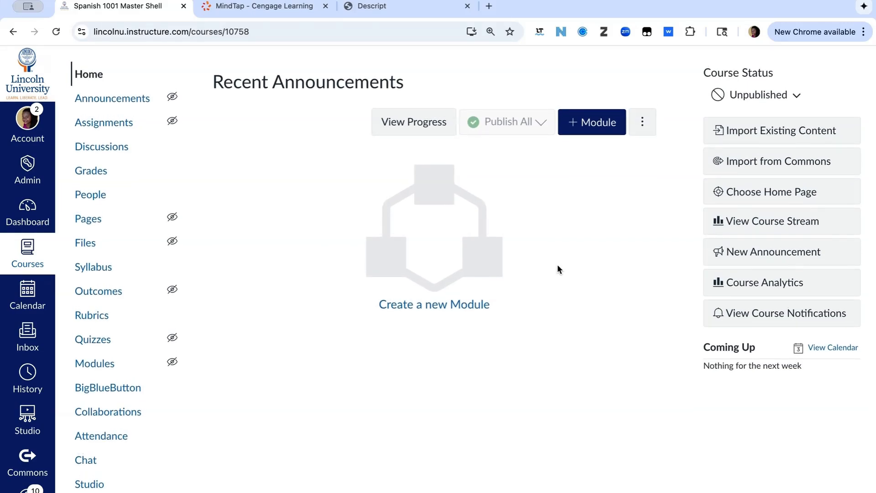
pyautogui.scroll(2, 557, 264)
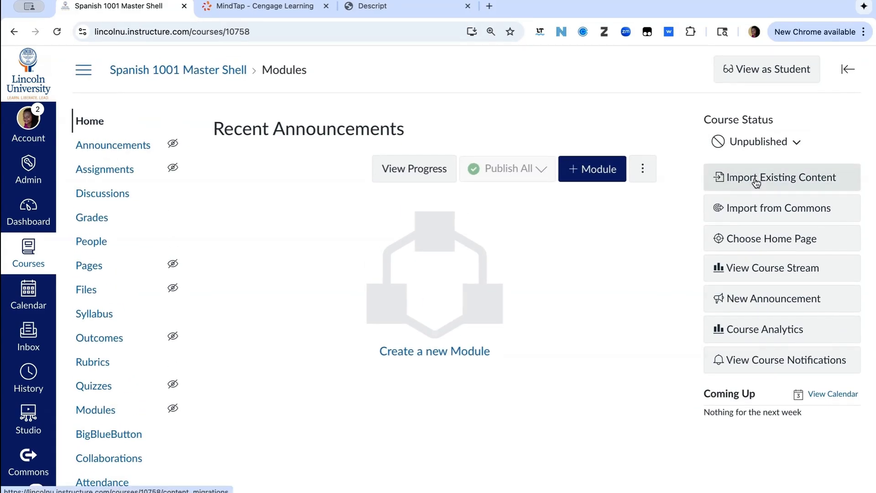
pyautogui.click(756, 180)
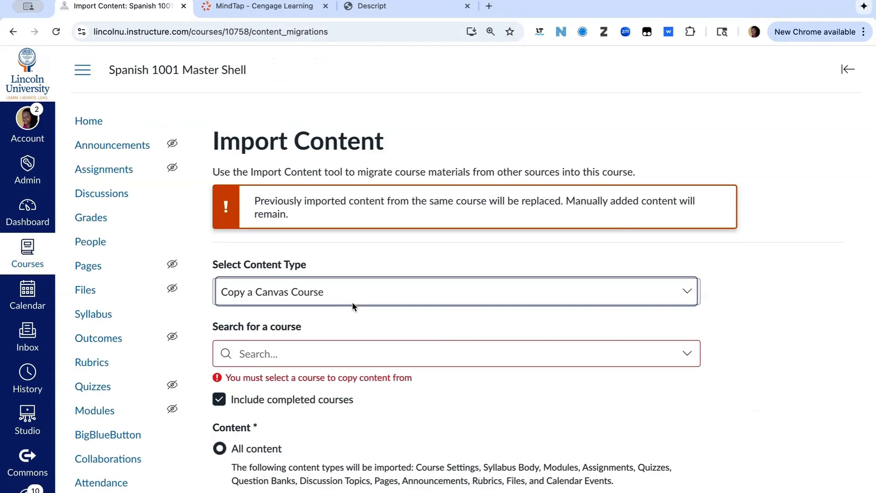
pyautogui.click(352, 301)
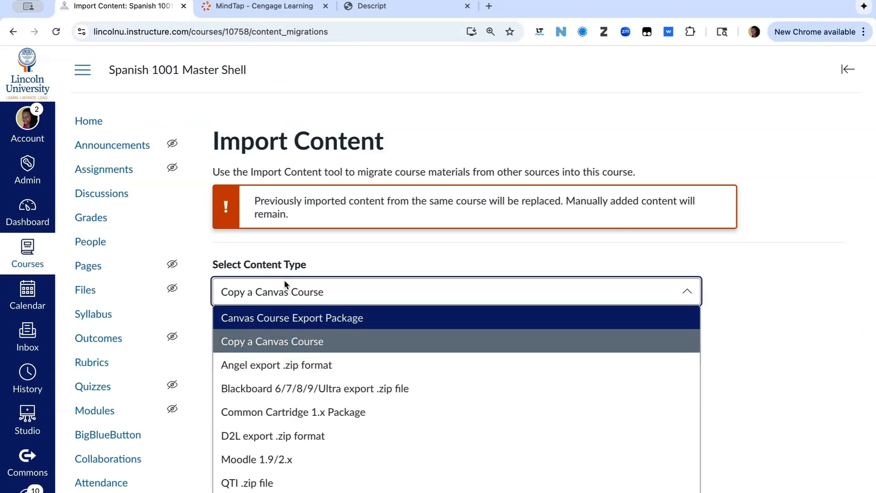
pyautogui.moveTo(214, 264); pyautogui.dragTo(338, 261)
pyautogui.click(337, 290)
pyautogui.click(374, 275)
pyautogui.scroll(-1, 365, 297)
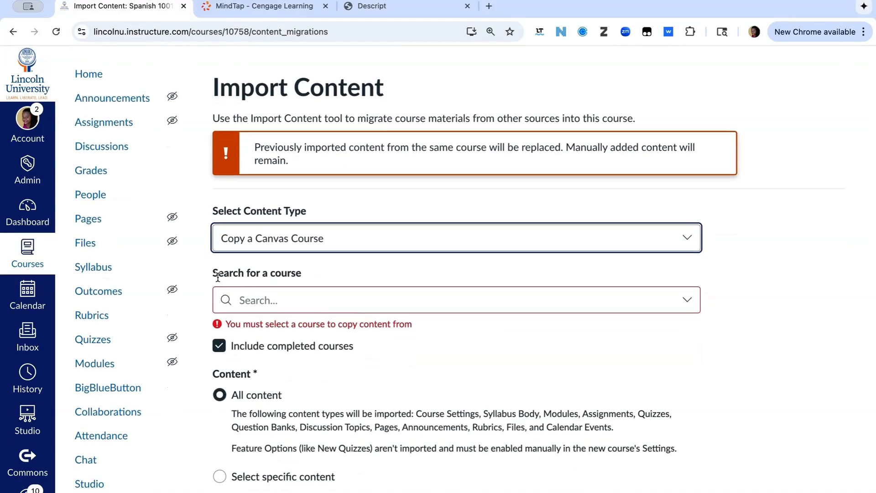
# Search for the course spn-1001-03 and choose 2025 Fall Elementary Spanish I (SPN-1001-03) as the source to copy from.
pyautogui.click(249, 301)
pyautogui.write('sp')
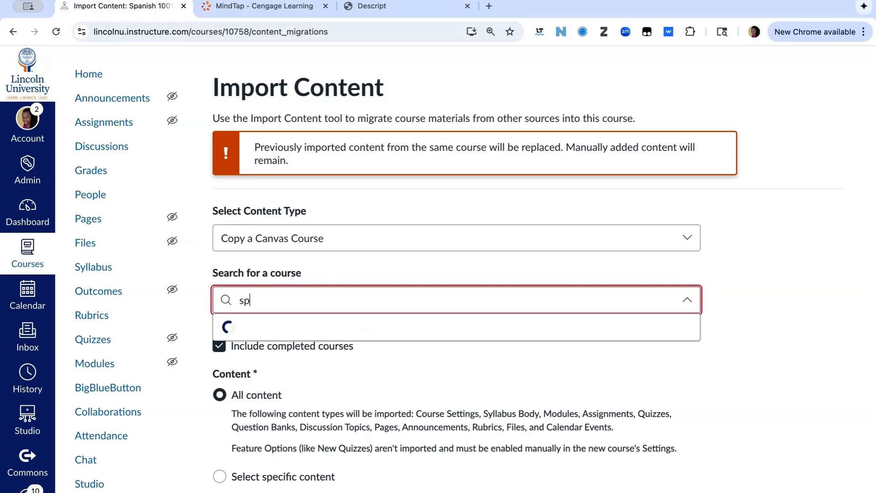
pyautogui.write('n-1001-03')
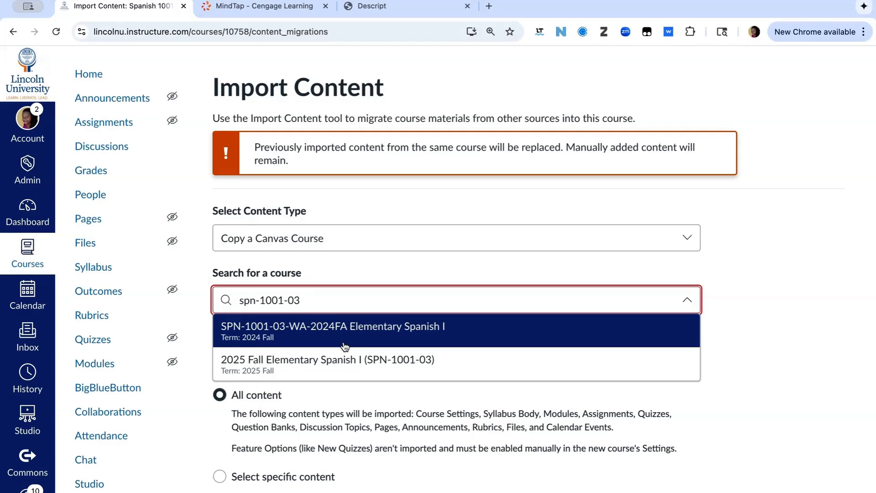
pyautogui.click(344, 360)
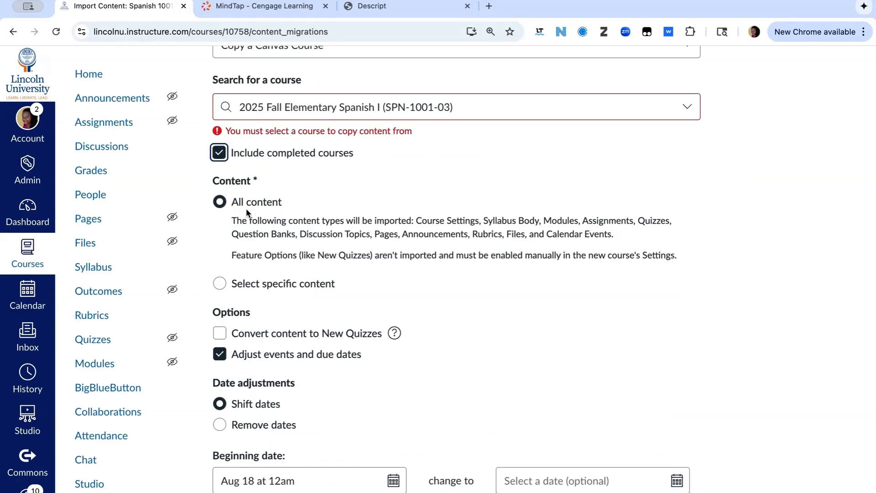
# Review the import form's content choices, quiz conversion option and date adjustment settings.
pyautogui.scroll(-1, 240, 233)
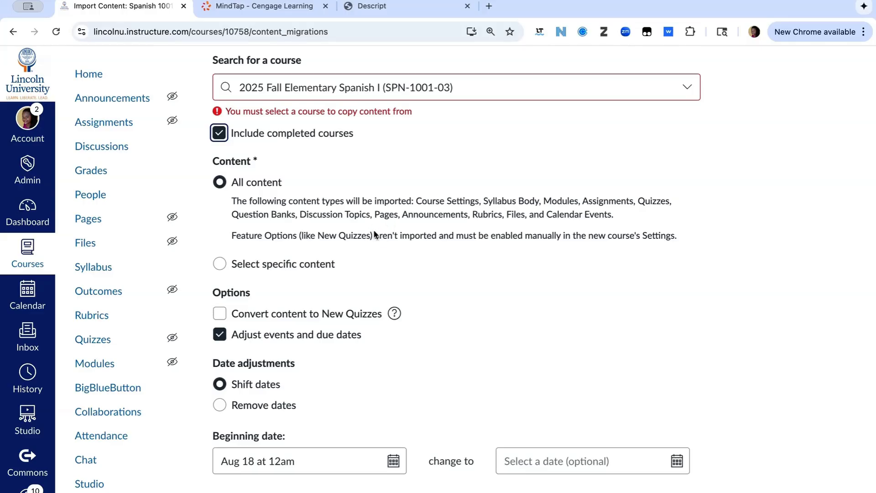
pyautogui.scroll(-2, 343, 234)
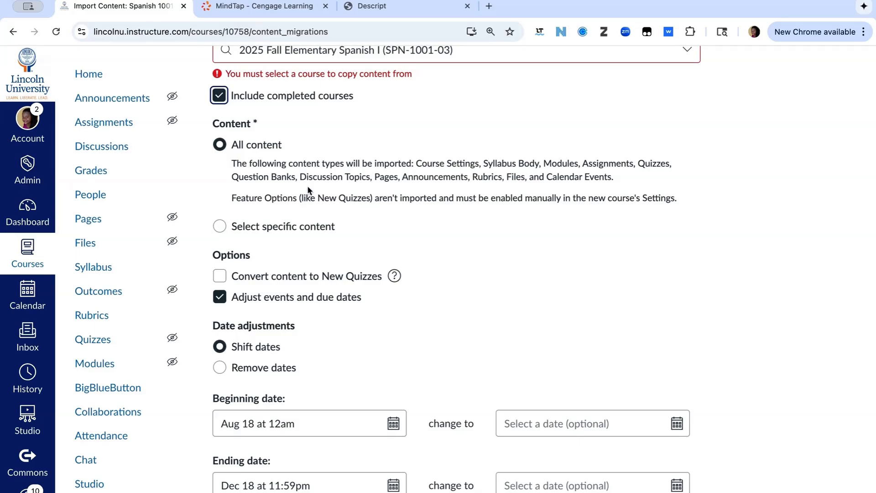
pyautogui.scroll(-1, 305, 199)
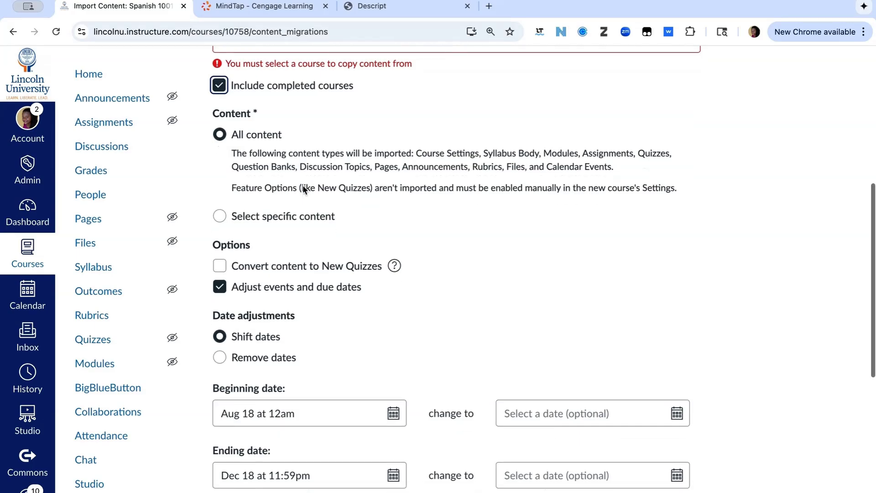
pyautogui.scroll(3, 302, 183)
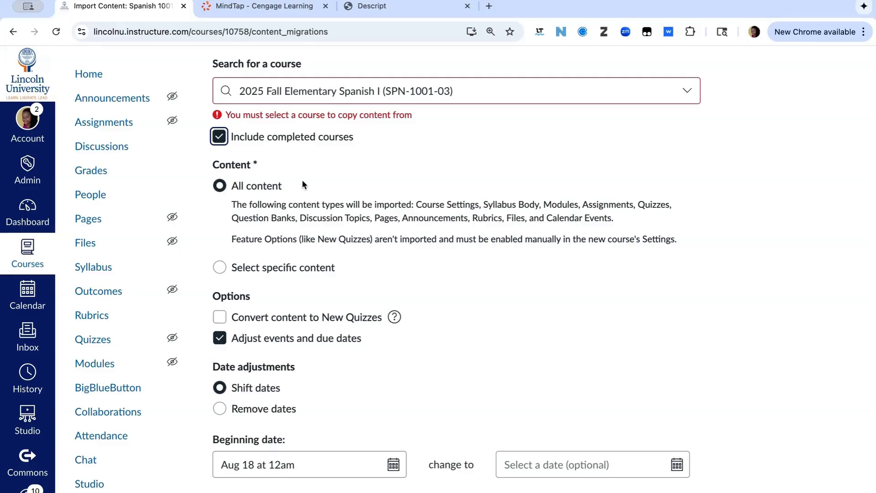
pyautogui.scroll(-2, 302, 218)
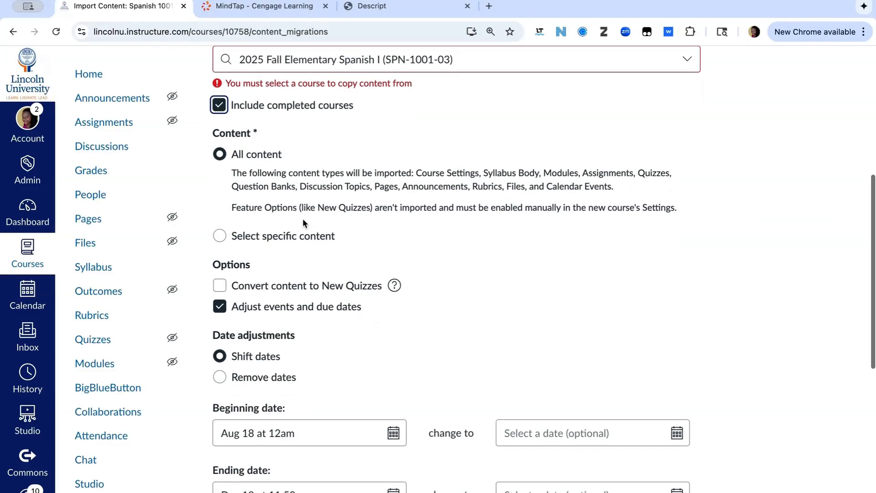
pyautogui.scroll(-2, 302, 222)
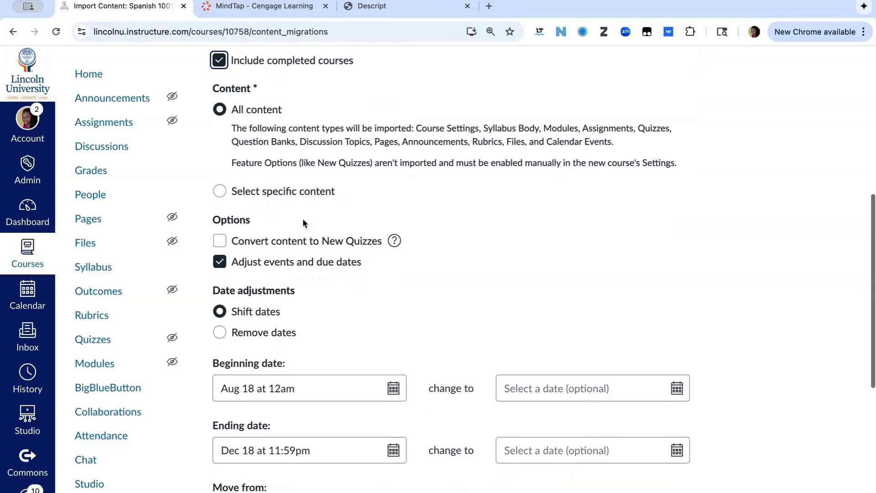
pyautogui.scroll(-1, 303, 223)
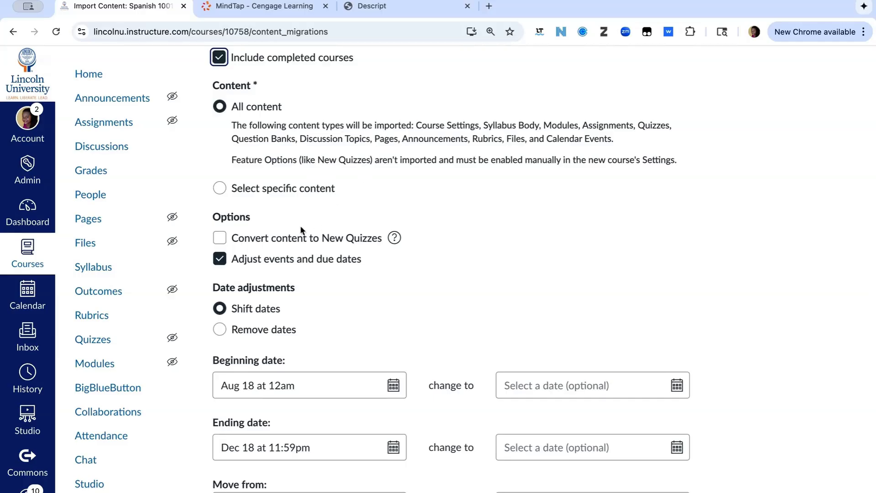
pyautogui.scroll(-2, 294, 258)
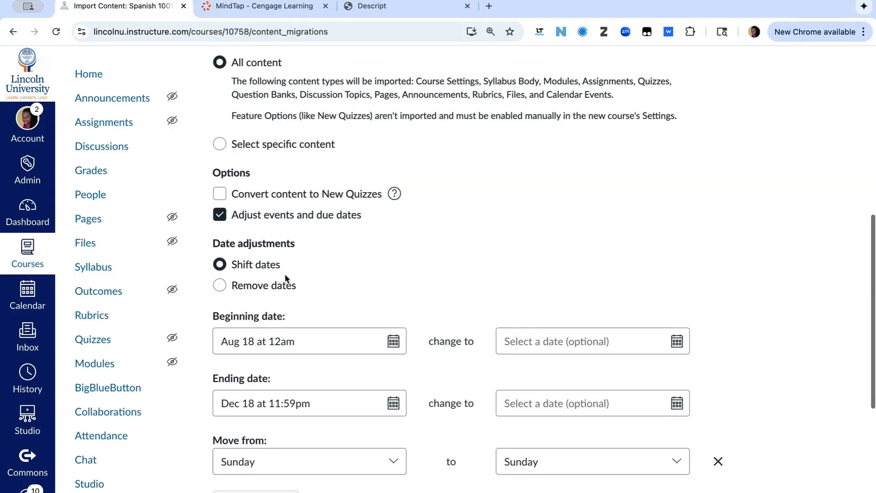
pyautogui.scroll(-2, 280, 278)
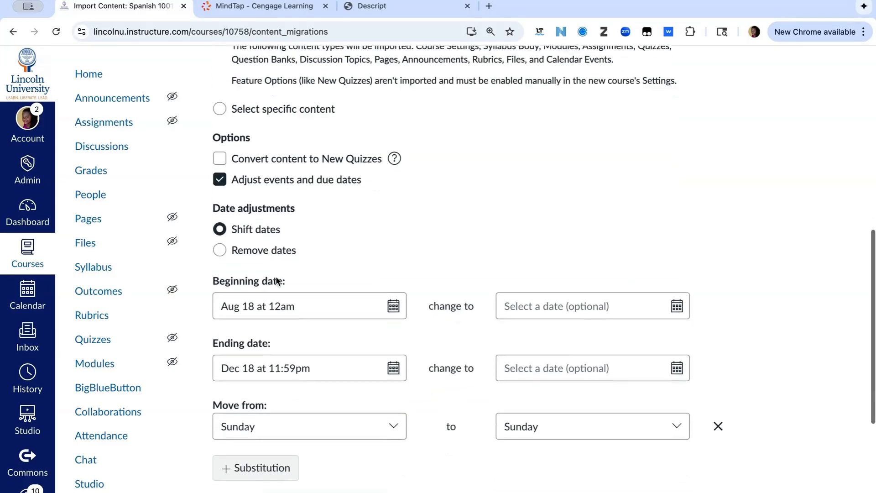
# Turn the Adjust events and due dates option off and back on, and highlight the beginning date.
pyautogui.click(220, 176)
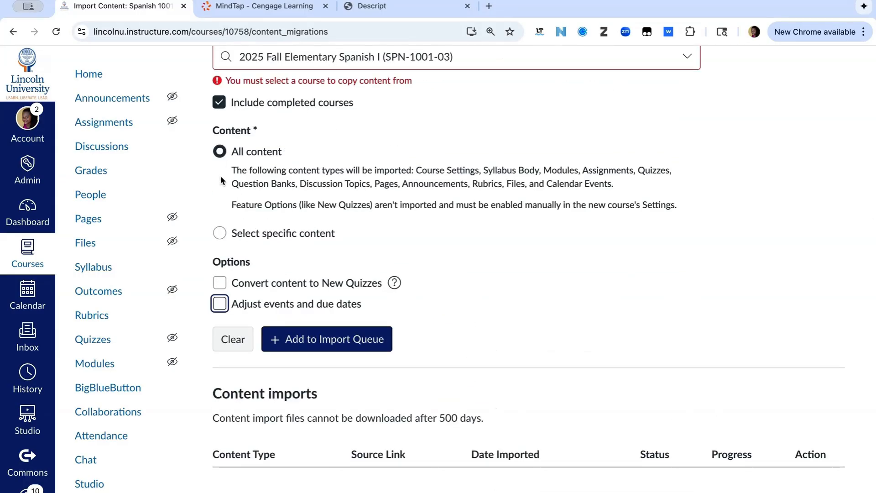
pyautogui.click(219, 305)
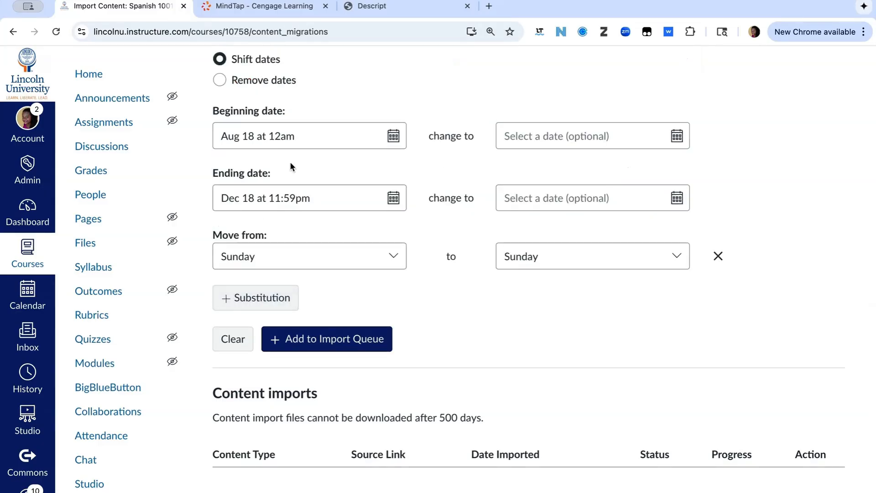
pyautogui.scroll(2, 289, 162)
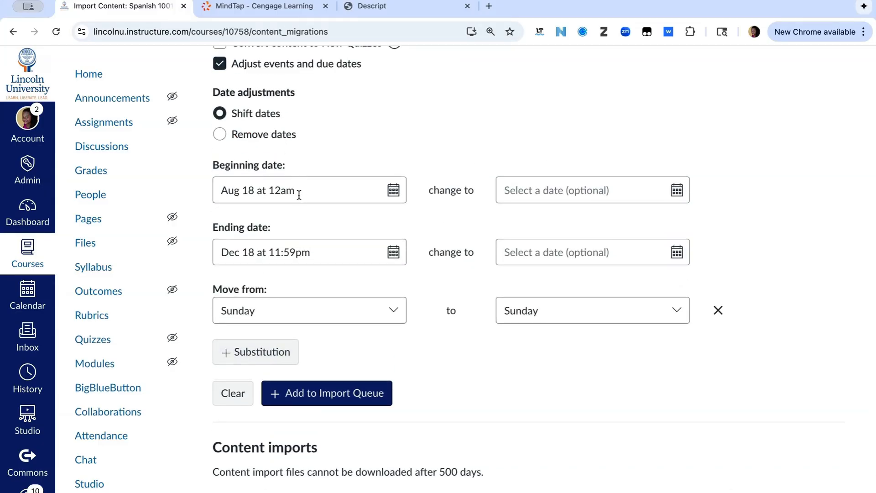
pyautogui.moveTo(236, 187); pyautogui.dragTo(318, 192)
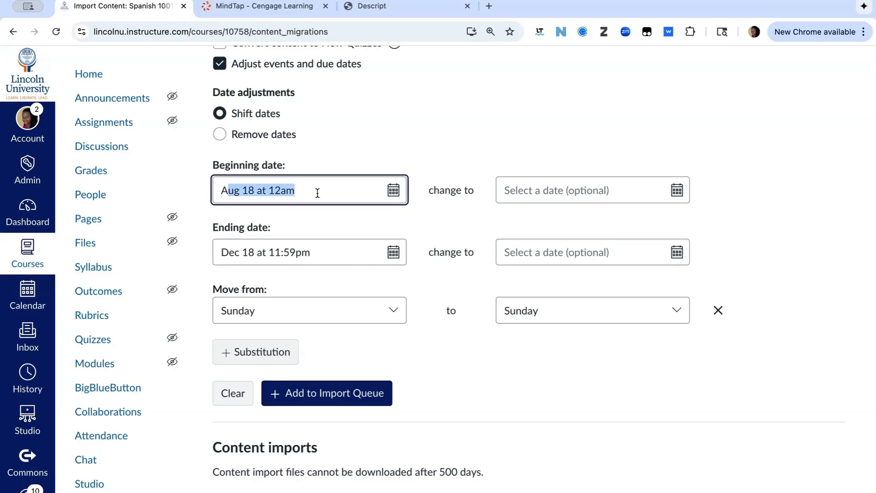
# Examine the ending date and replacement date fields, and switch the date adjustment to Remove dates and back to Shift dates.
pyautogui.moveTo(222, 252); pyautogui.dragTo(319, 260)
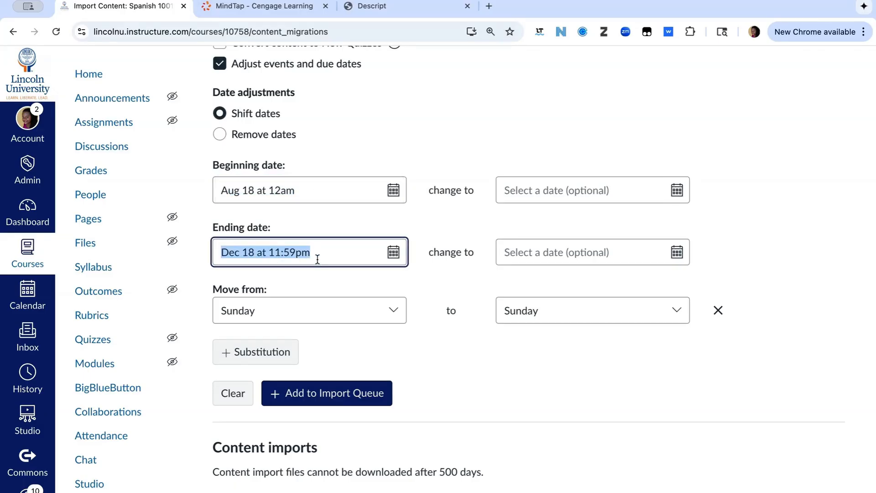
pyautogui.scroll(2, 317, 258)
pyautogui.click(502, 261)
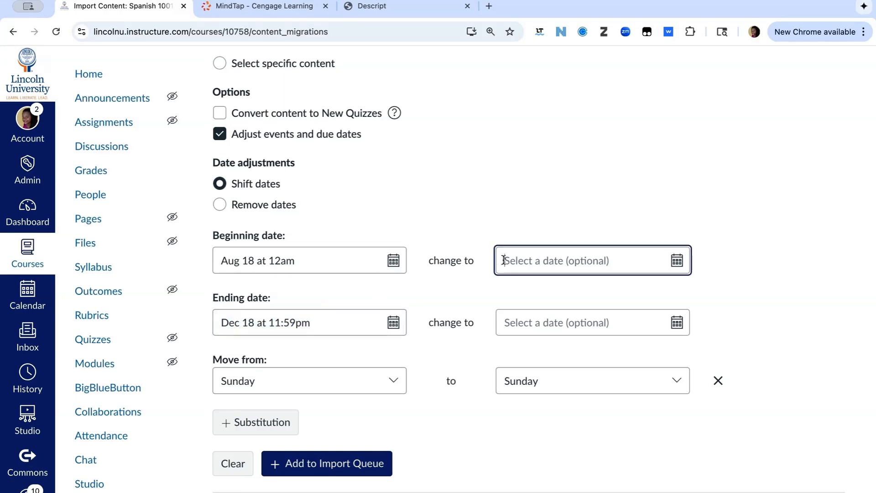
pyautogui.click(537, 326)
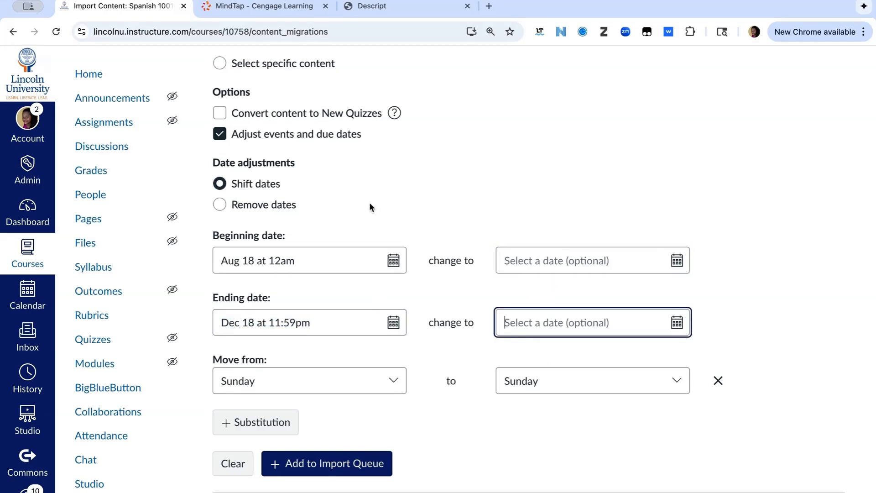
pyautogui.click(223, 204)
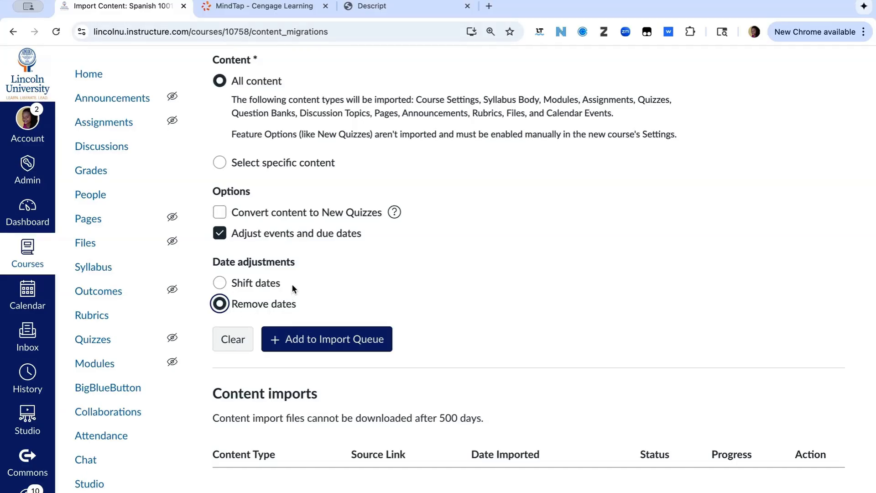
pyautogui.click(250, 283)
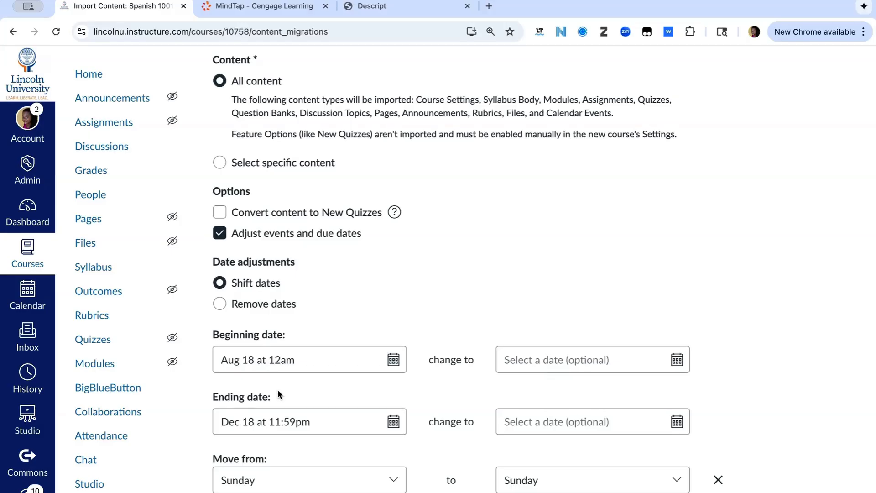
# Turn off Adjust events and due dates, and add the course copy with all content to the import queue.
pyautogui.scroll(-3, 277, 390)
pyautogui.scroll(1, 277, 389)
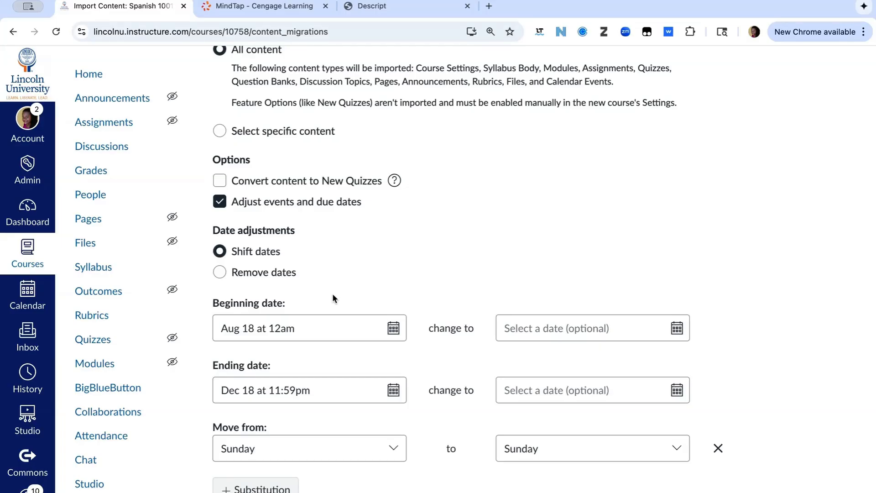
pyautogui.scroll(-3, 288, 286)
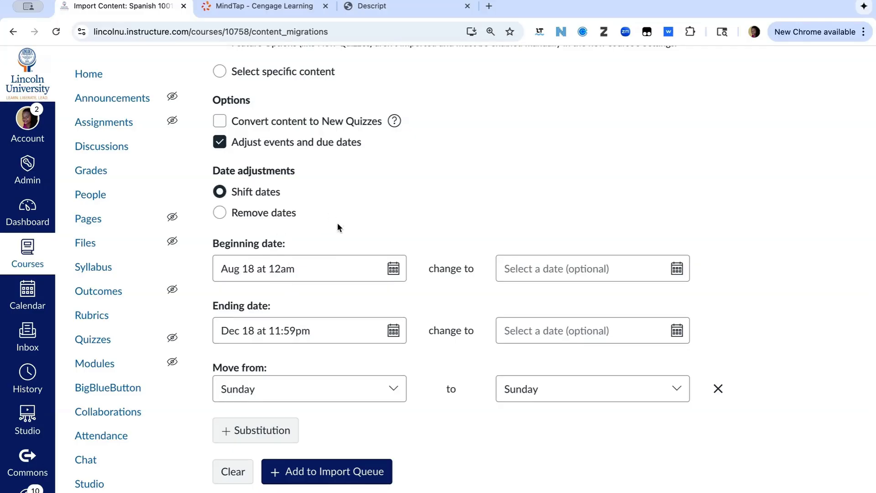
pyautogui.scroll(-2, 338, 222)
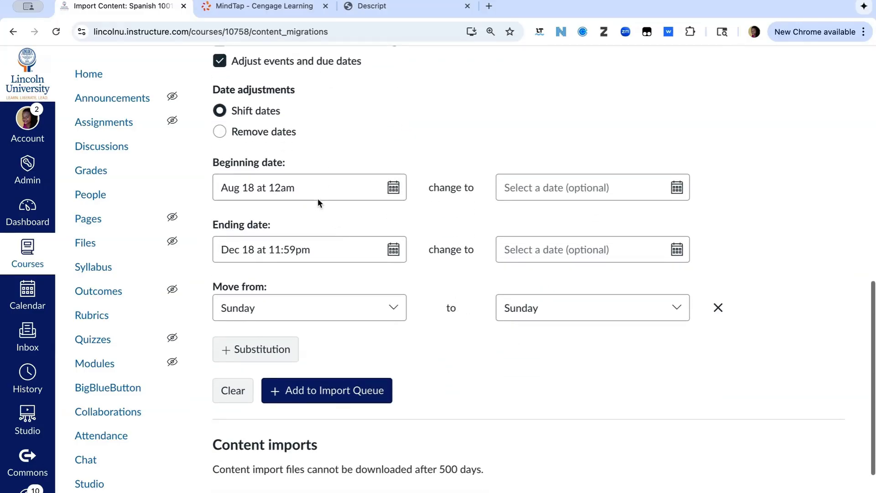
pyautogui.scroll(-1, 320, 204)
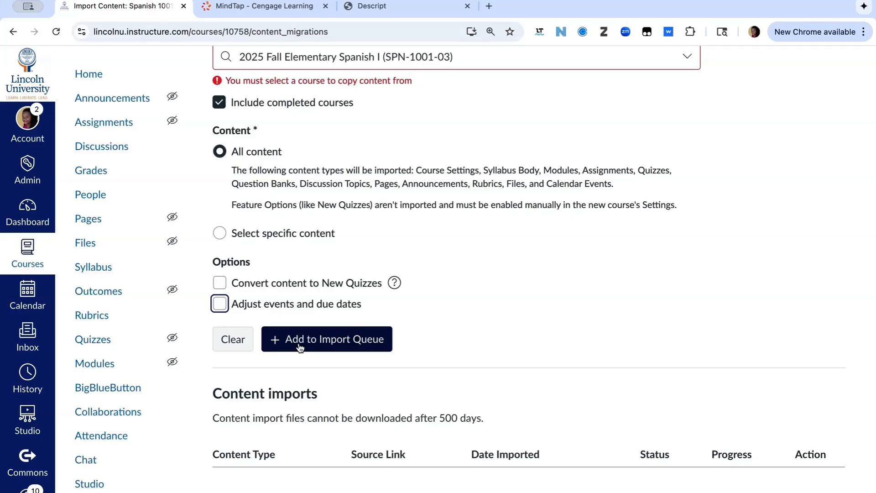
pyautogui.click(301, 347)
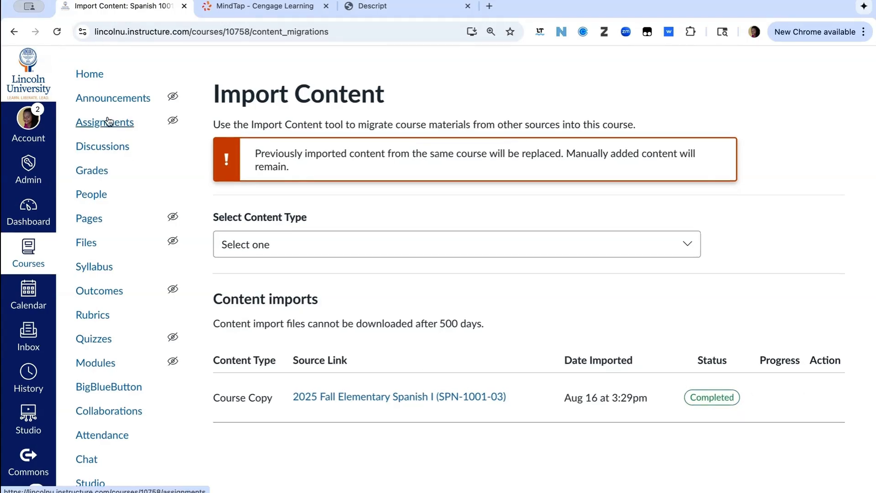
# Open the home page of the master shell, dismiss the translation popup and review the imported modules.
pyautogui.click(89, 75)
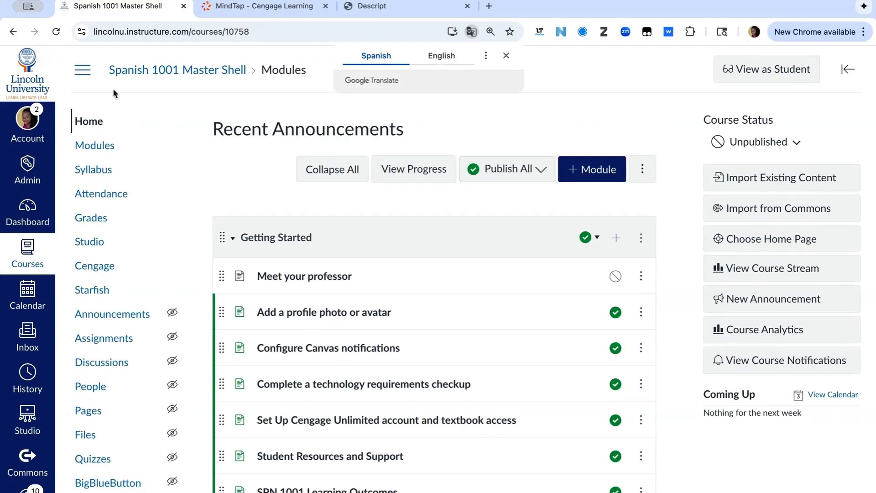
pyautogui.click(507, 55)
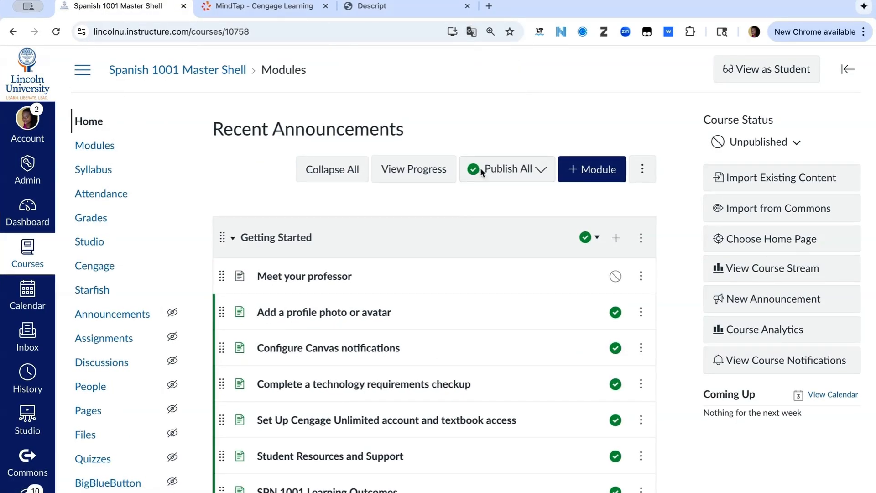
pyautogui.scroll(-5, 432, 268)
pyautogui.scroll(-12, 432, 272)
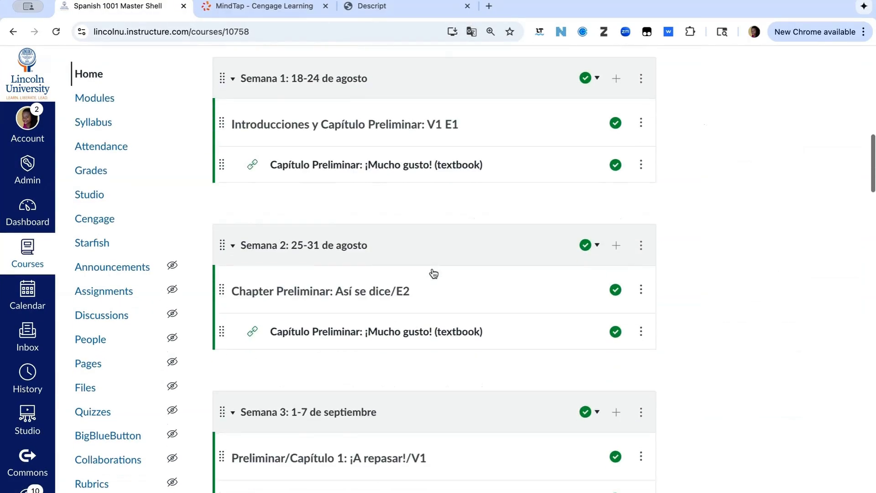
pyautogui.scroll(5, 431, 273)
pyautogui.scroll(-9, 432, 273)
pyautogui.scroll(-10, 431, 267)
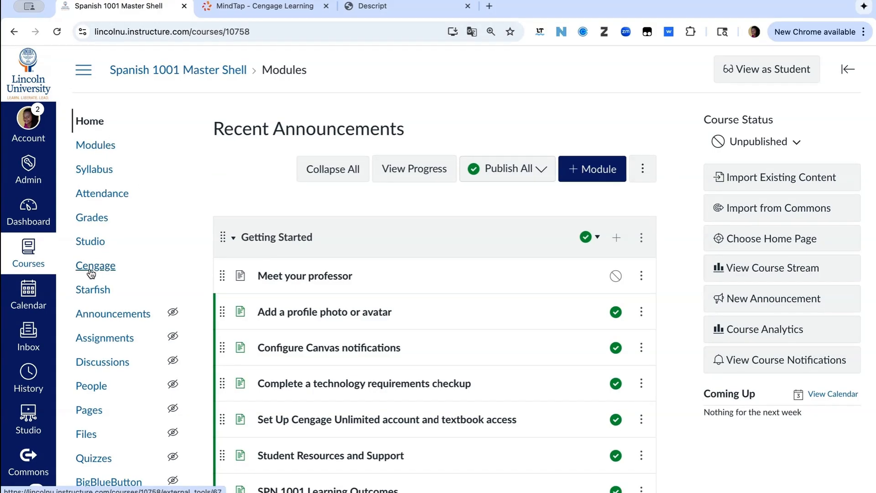
# Open the course's navigation settings and review the visible and hidden navigation items.
pyautogui.scroll(-3, 100, 272)
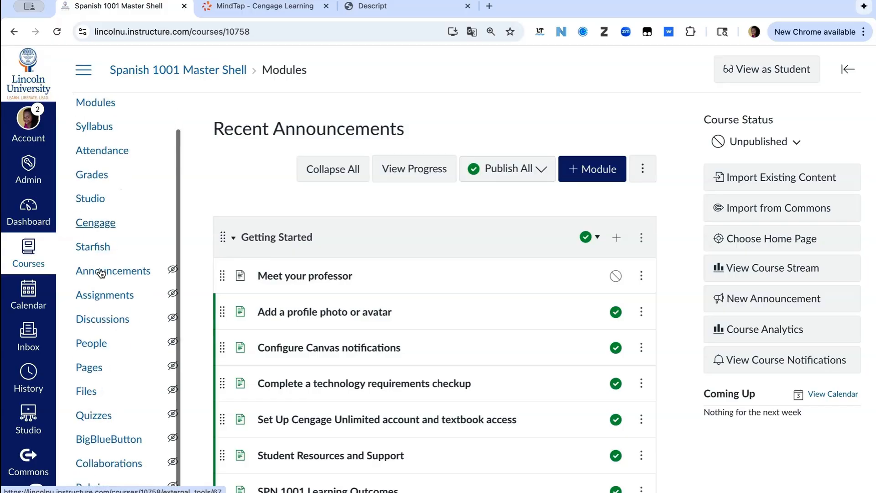
pyautogui.scroll(-3, 187, 319)
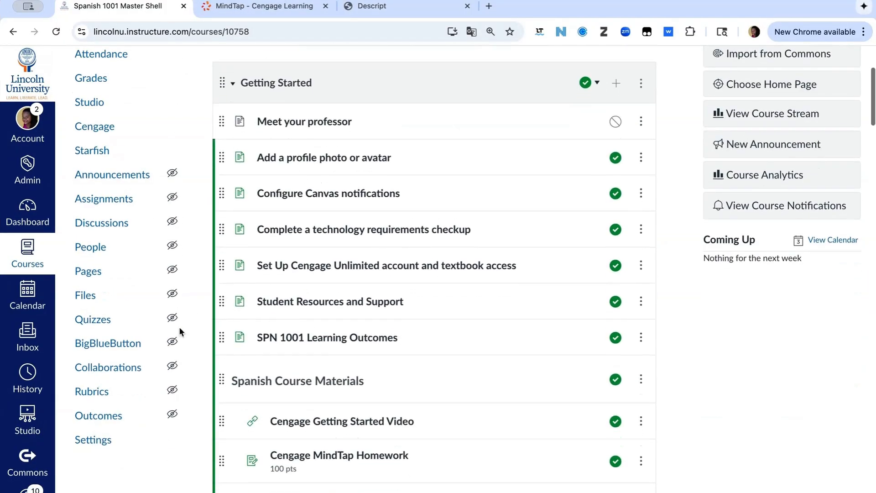
pyautogui.click(97, 446)
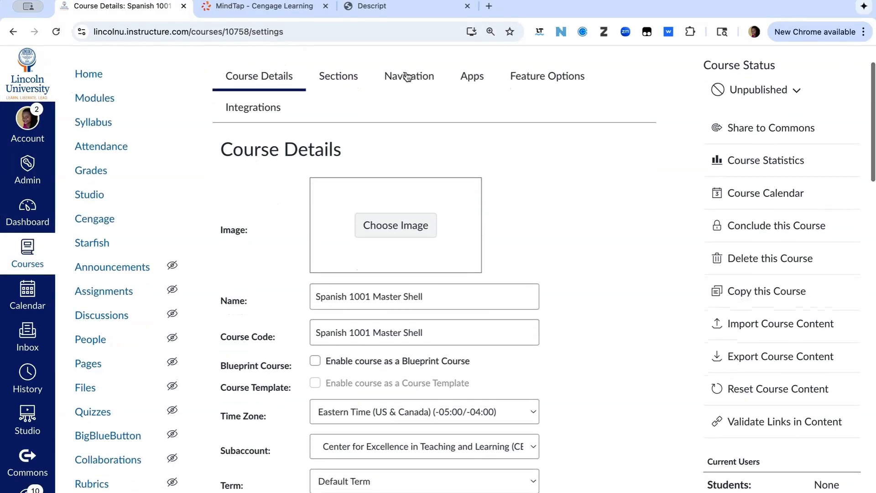
pyautogui.click(392, 78)
pyautogui.scroll(-3, 362, 228)
pyautogui.scroll(-9, 362, 228)
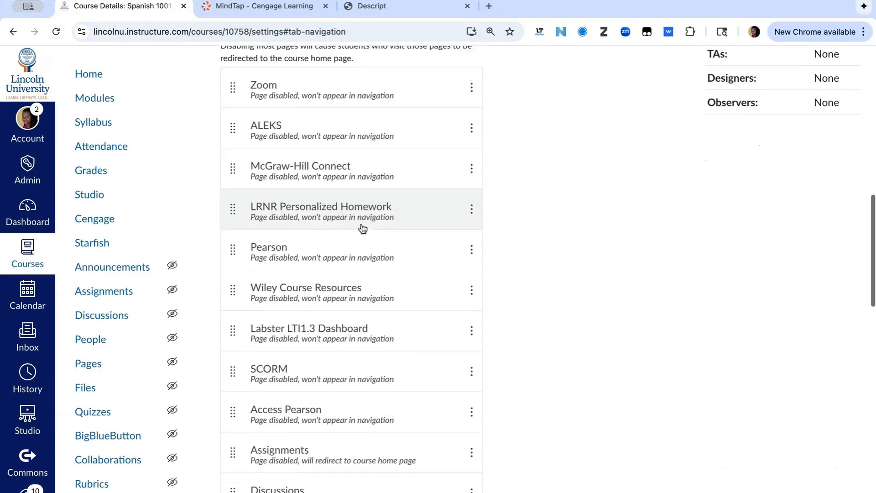
pyautogui.scroll(9, 362, 228)
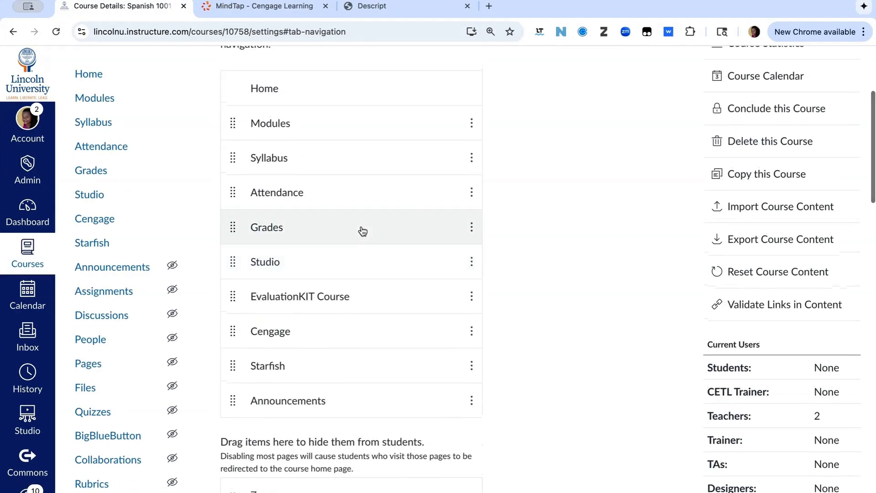
# Move Cengage into the navigation items hidden from students and open its options.
pyautogui.scroll(-2, 361, 229)
pyautogui.moveTo(227, 241); pyautogui.dragTo(231, 383)
pyautogui.click(472, 376)
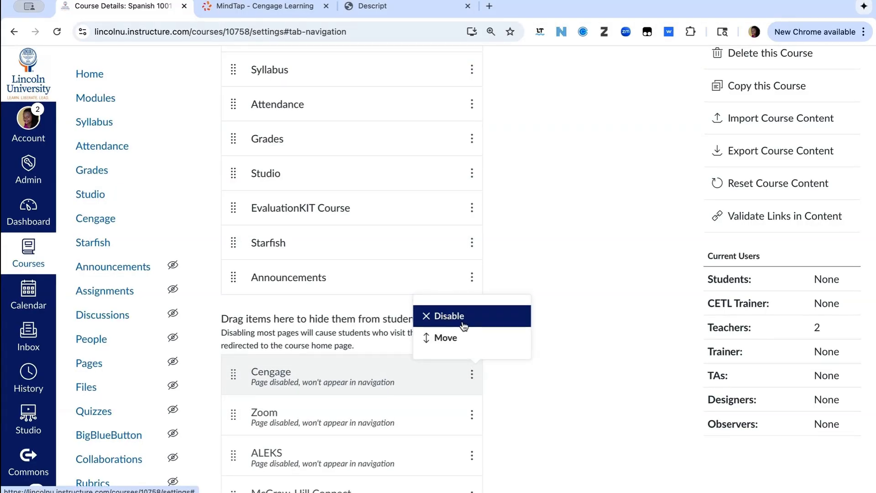
# Place Cengage directly below Grades in the visible course navigation and save the navigation settings.
pyautogui.moveTo(232, 377); pyautogui.dragTo(243, 141)
pyautogui.scroll(-10, 300, 300)
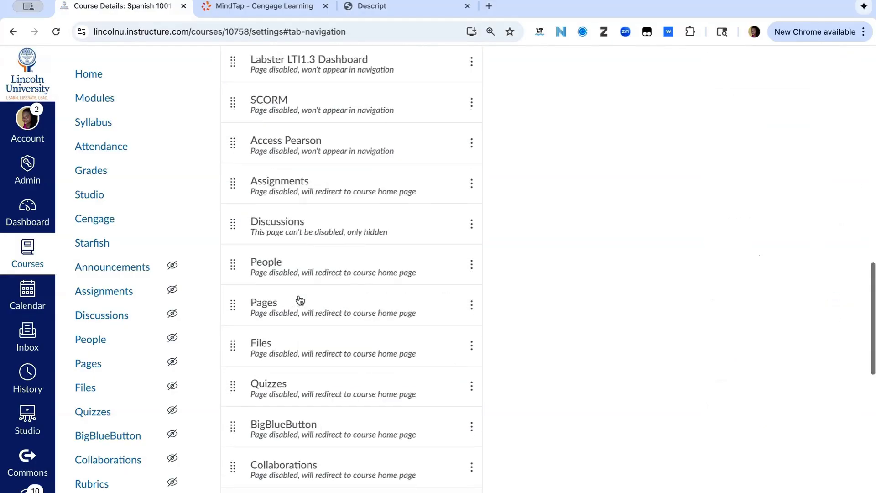
pyautogui.scroll(-5, 300, 300)
pyautogui.click(260, 436)
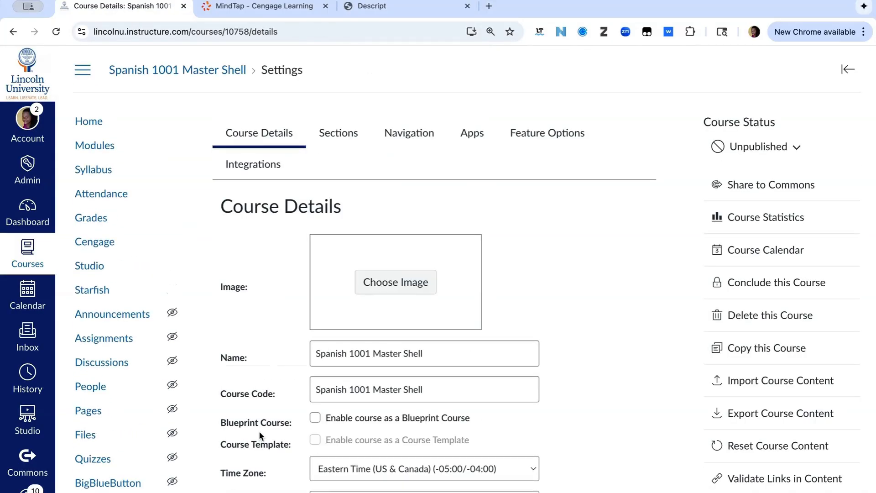
# Open the course's Cengage integration and select the Online Learning Platform + eBook format.
pyautogui.click(102, 124)
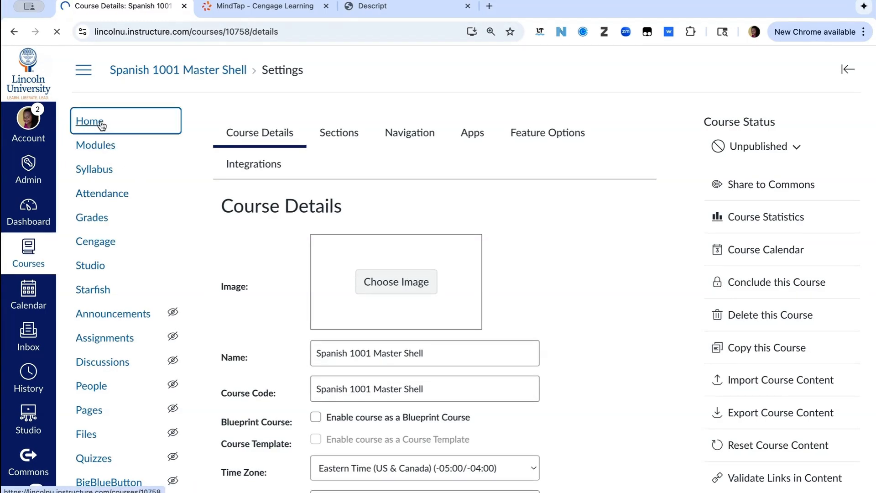
pyautogui.click(102, 241)
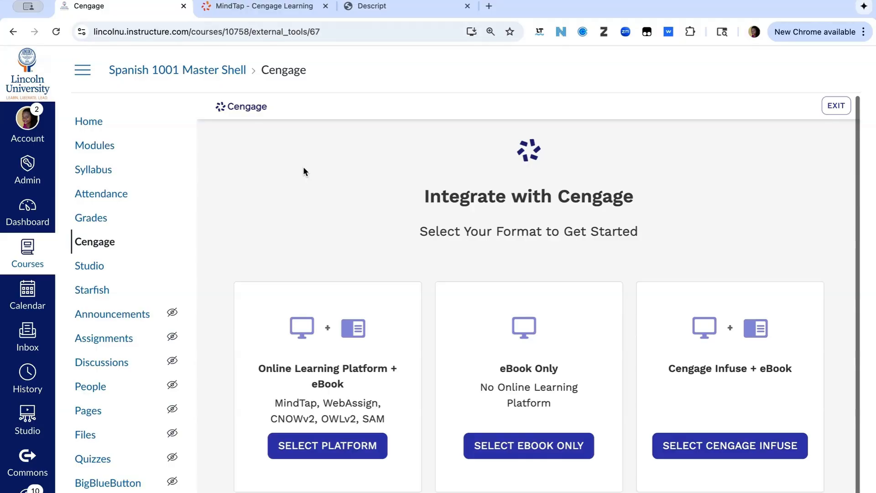
pyautogui.click(319, 449)
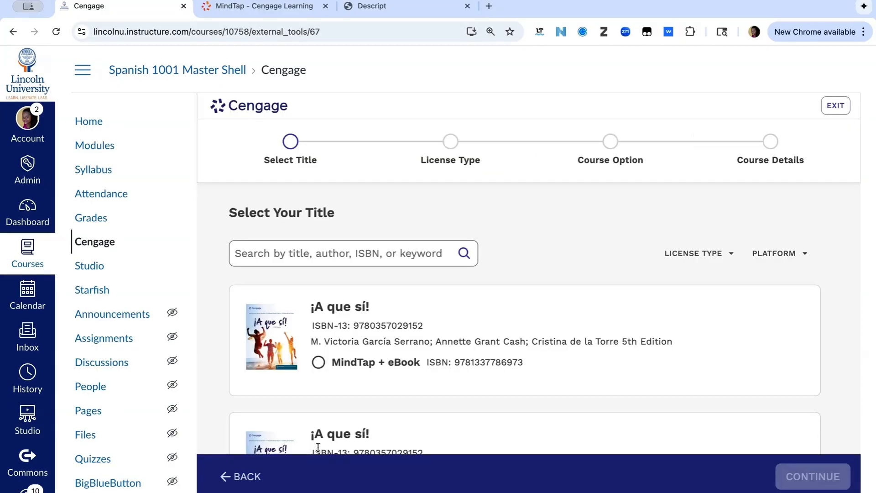
# Search the titles for plazas, select MindTap + eBook for Plazas, Enhanced, and continue to the course options.
pyautogui.click(338, 245)
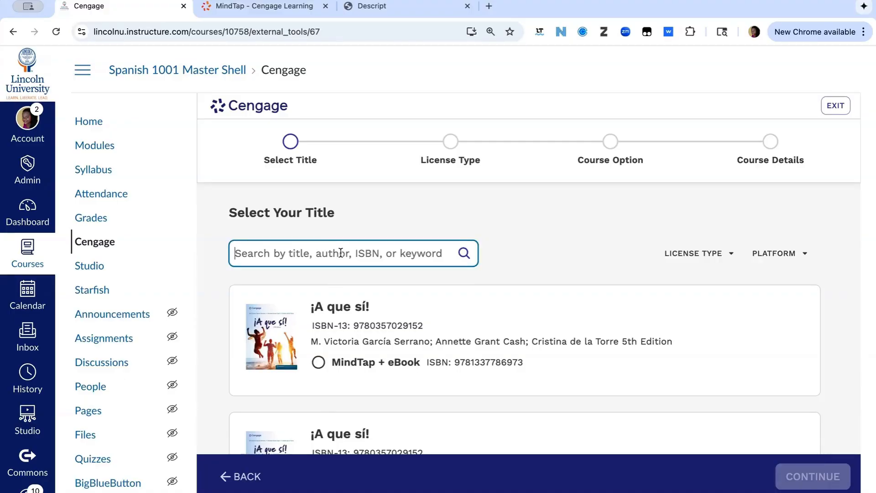
pyautogui.write('plazas')
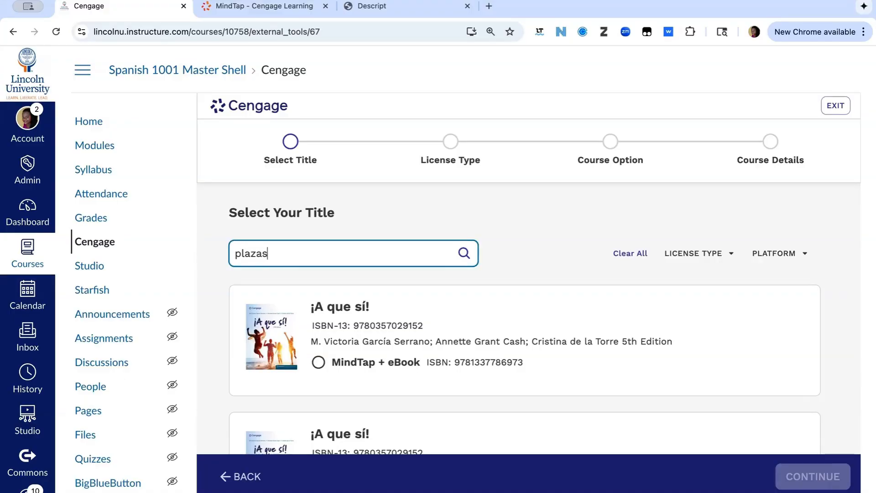
pyautogui.click(318, 349)
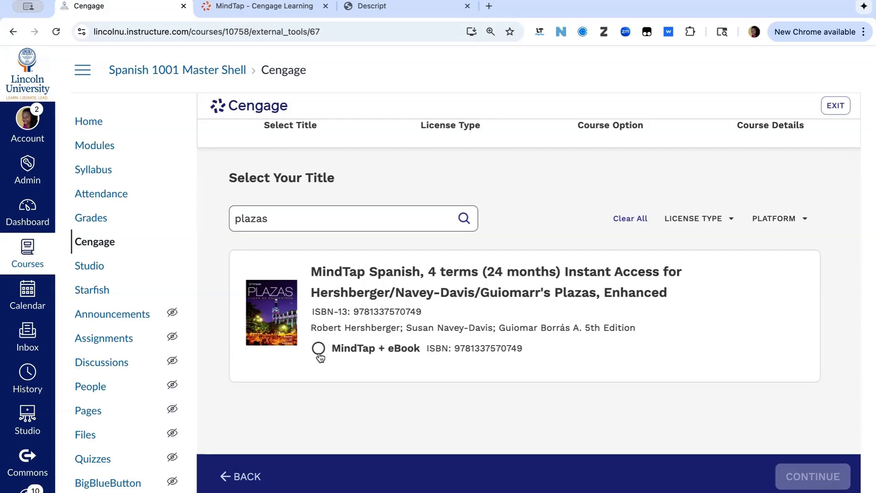
pyautogui.scroll(-1, 319, 356)
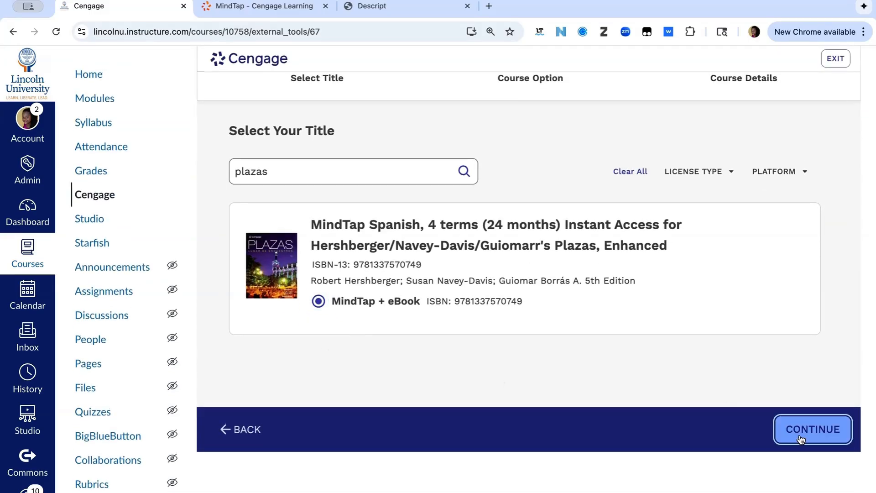
pyautogui.click(801, 438)
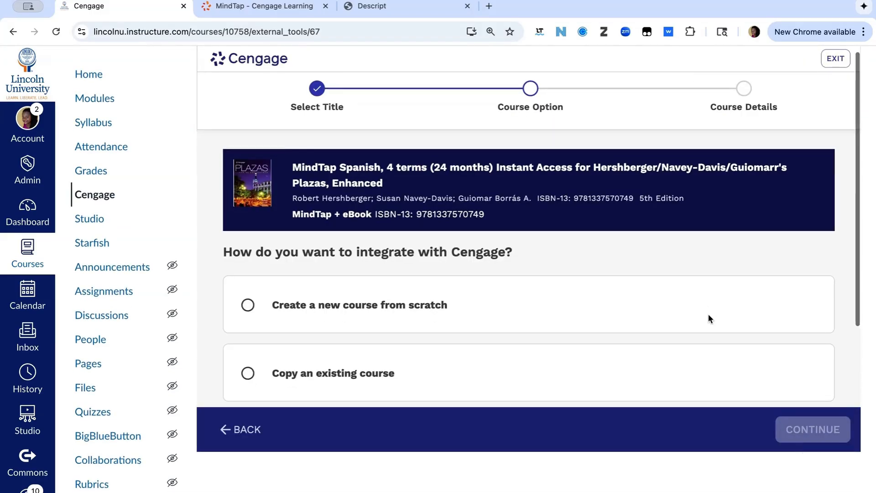
# Choose to link to a course that was already created and select Section 1 of MASTER TEMPLATE SPN 1001 FALL 2025.
pyautogui.scroll(-4, 708, 314)
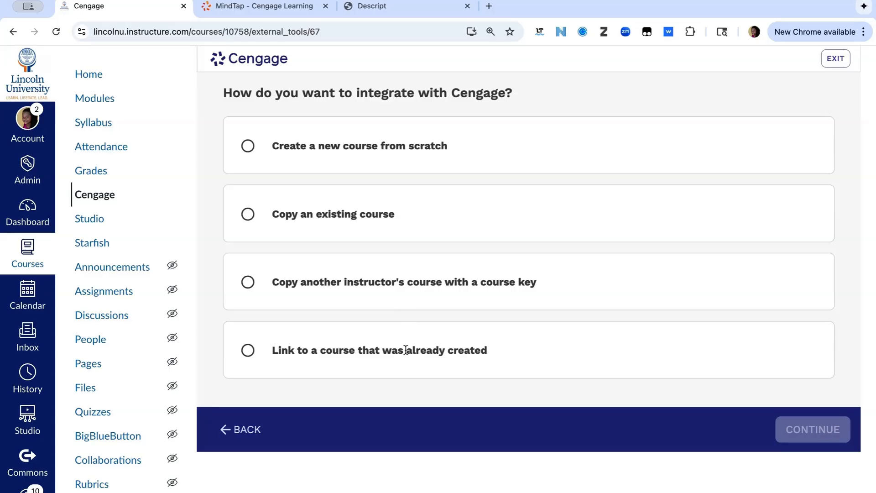
pyautogui.scroll(-1, 408, 346)
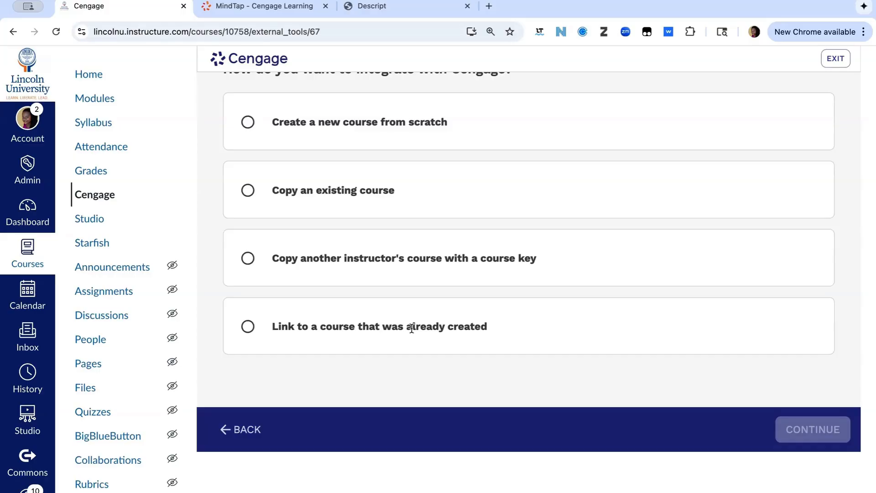
pyautogui.scroll(2, 411, 328)
pyautogui.scroll(-1, 412, 327)
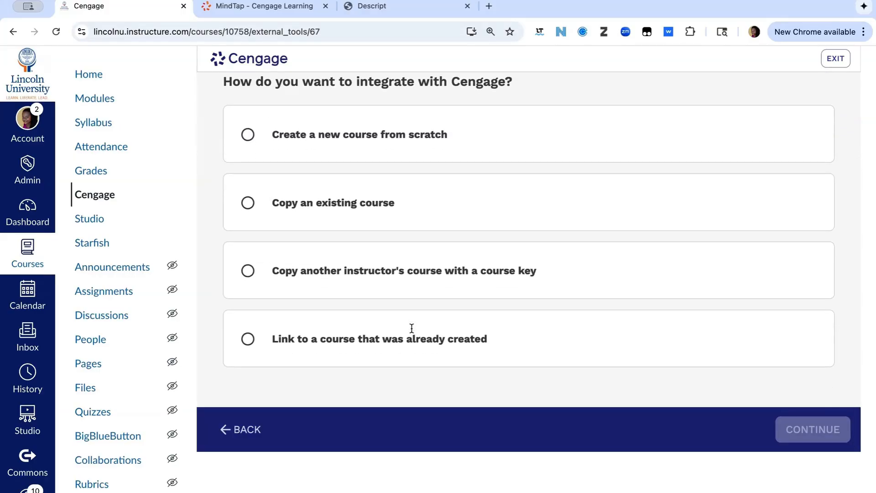
pyautogui.click(249, 345)
pyautogui.scroll(-2, 250, 346)
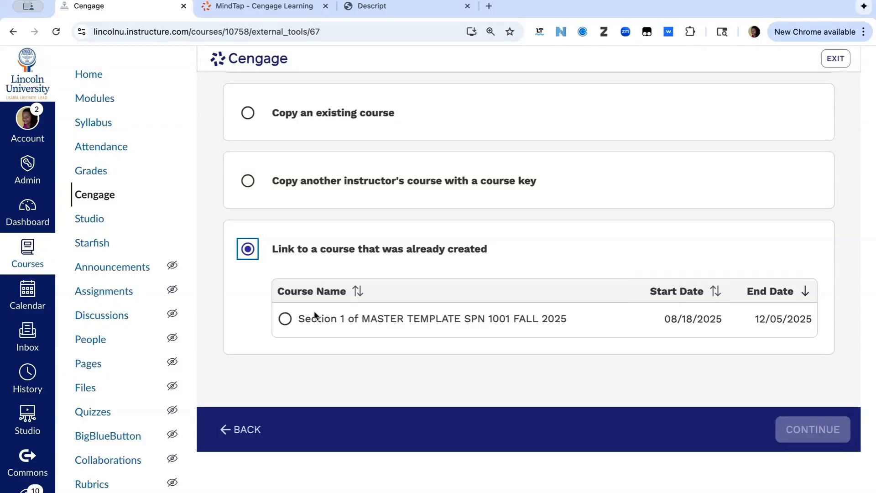
pyautogui.click(286, 320)
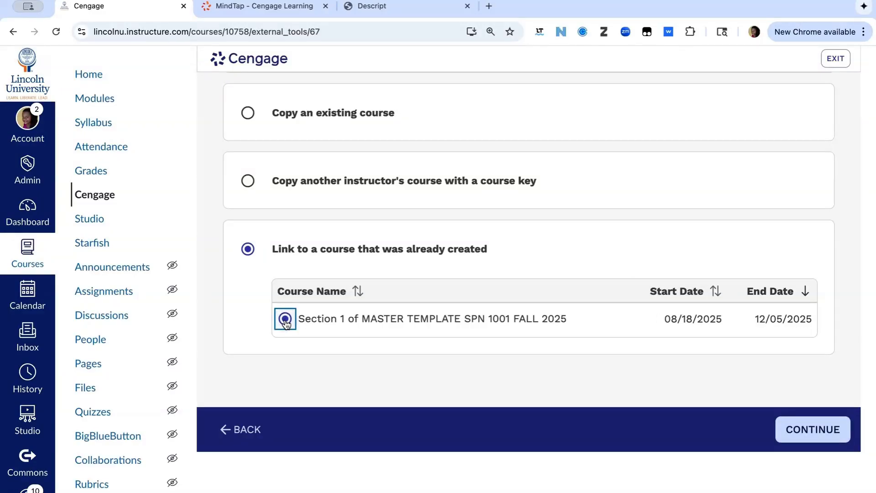
# Continue with Section 1 of MASTER TEMPLATE SPN 1001 FALL 2025 as the linked course and finish the Cengage integration.
pyautogui.scroll(3, 280, 274)
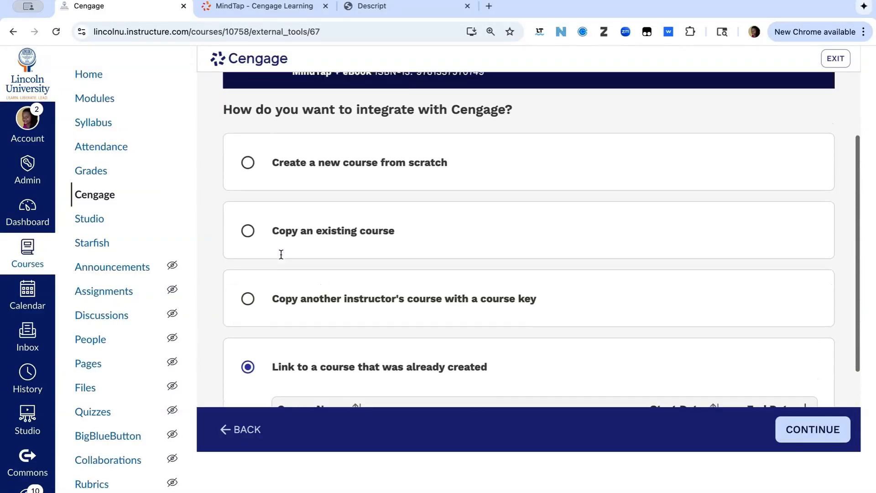
pyautogui.scroll(1, 281, 254)
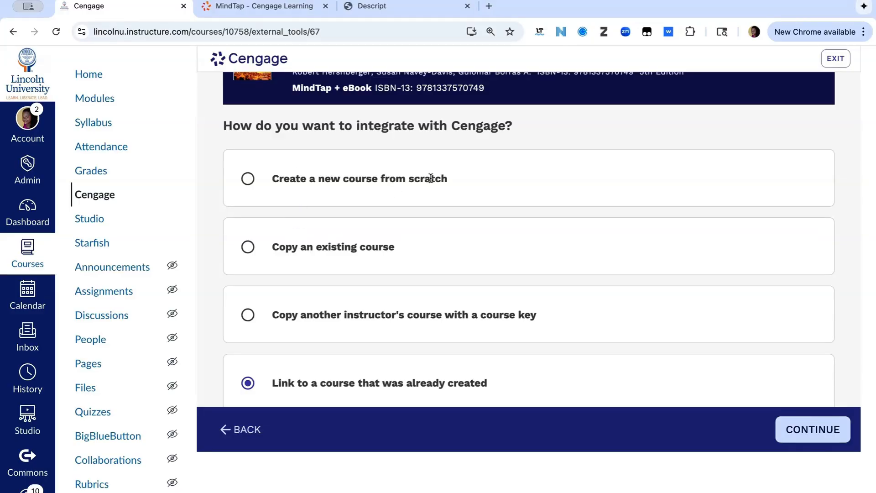
pyautogui.scroll(-1, 431, 179)
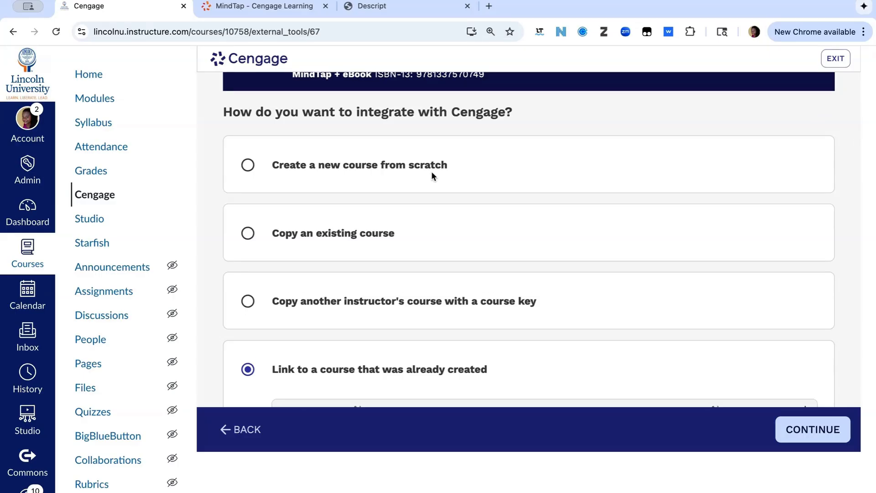
pyautogui.scroll(-3, 432, 176)
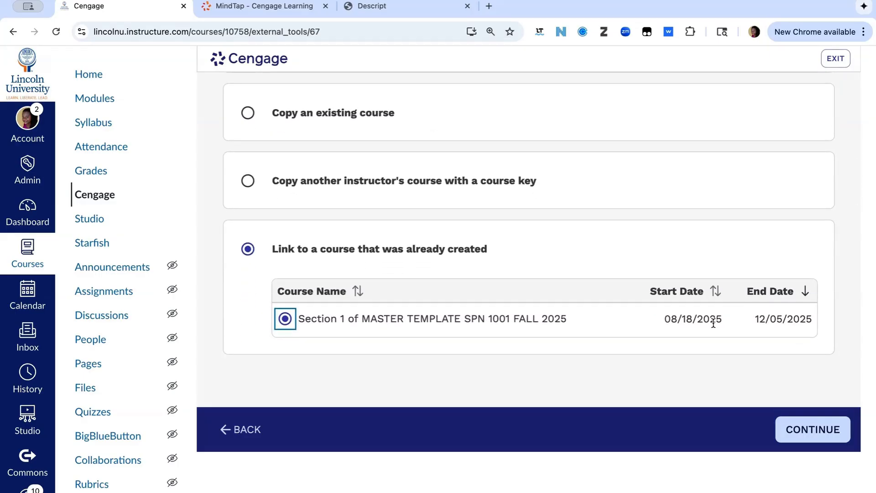
pyautogui.click(788, 434)
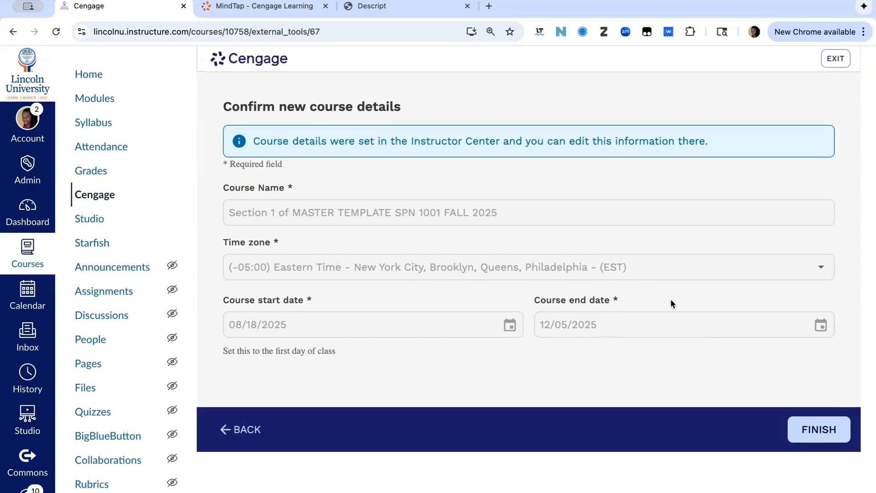
pyautogui.click(811, 430)
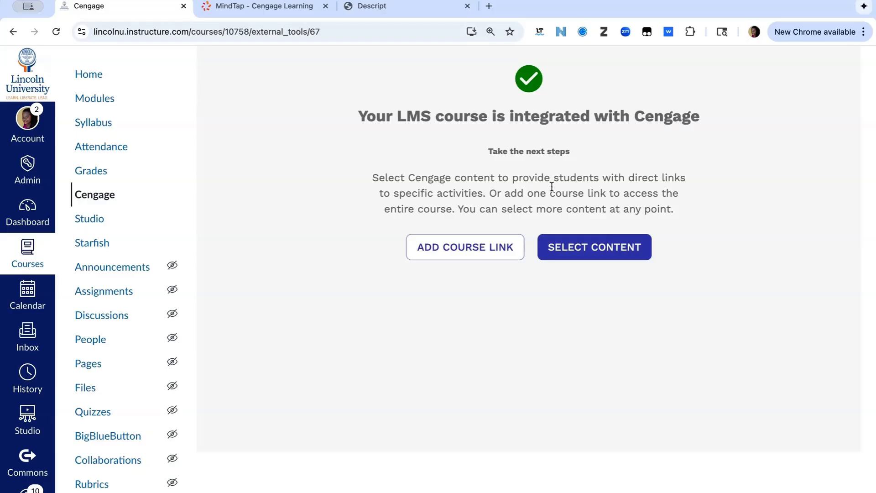
# Open the Cengage content selection for the integrated course and look through its chapters and resources.
pyautogui.click(566, 250)
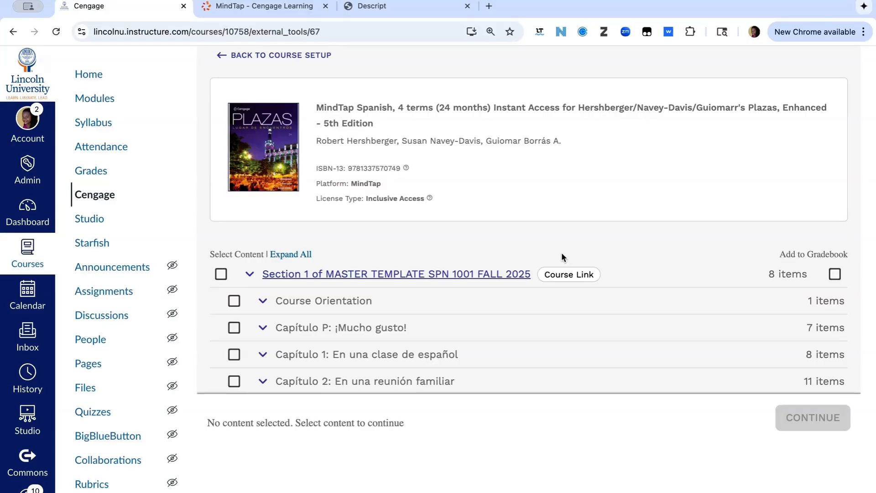
pyautogui.scroll(-4, 562, 257)
pyautogui.scroll(-2, 562, 257)
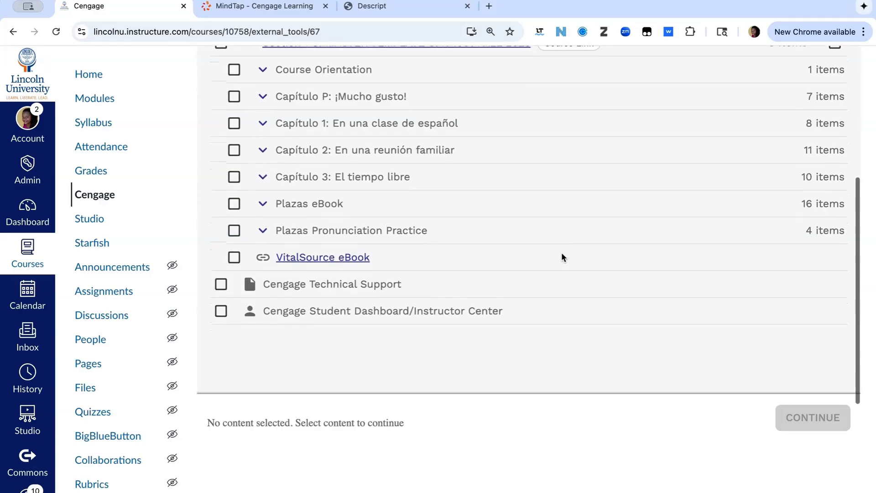
pyautogui.scroll(3, 562, 256)
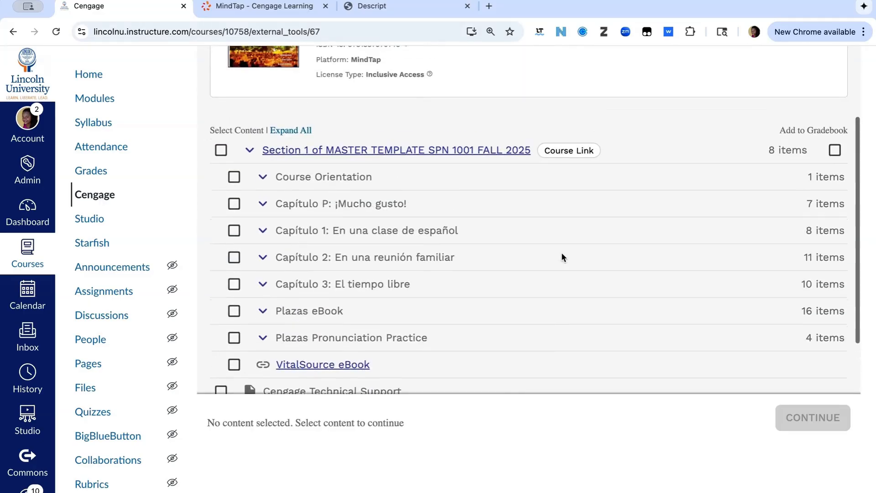
# Open the linked Section 1 course in MindTap and dismiss the book cover and Quick Tour windows.
pyautogui.click(450, 152)
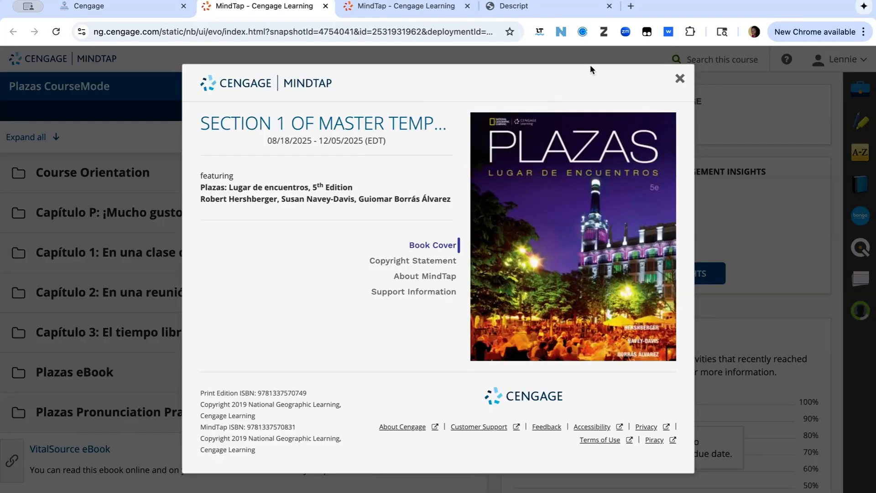
pyautogui.click(680, 79)
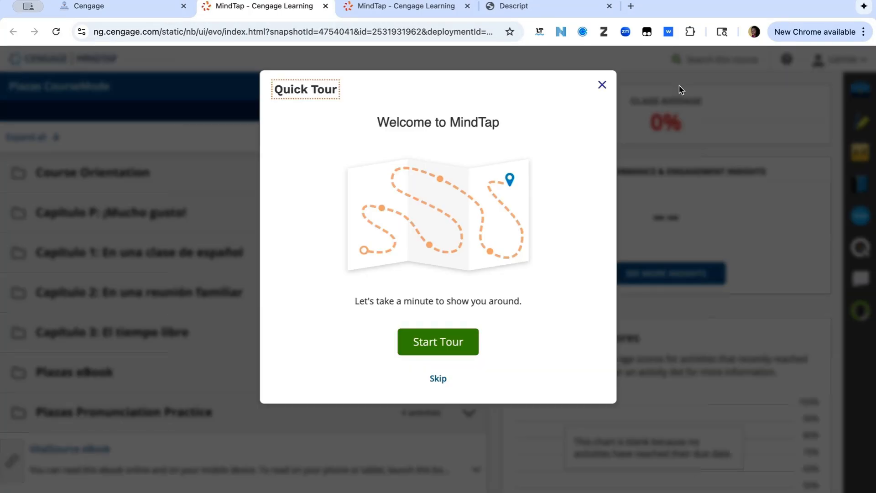
pyautogui.click(602, 85)
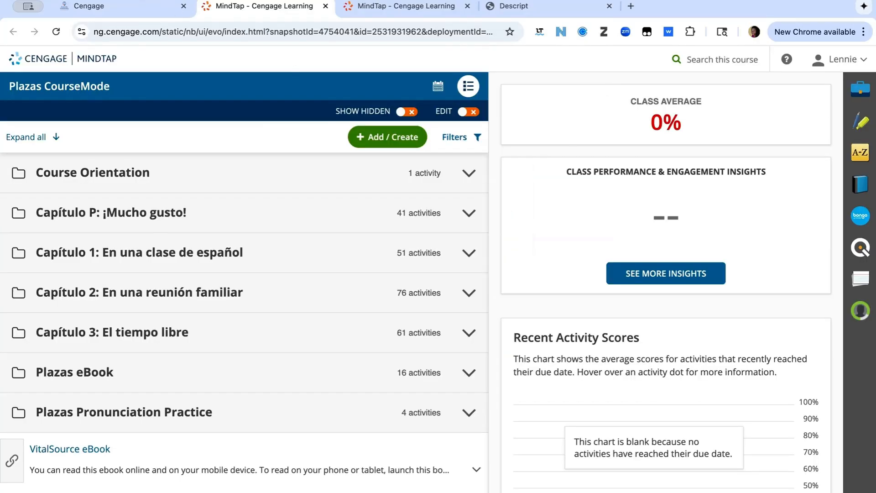
# Return to the Cengage content selection in Canvas and examine the course link, chapter folders, eBooks and support items offered.
pyautogui.click(134, 6)
pyautogui.scroll(-3, 312, 209)
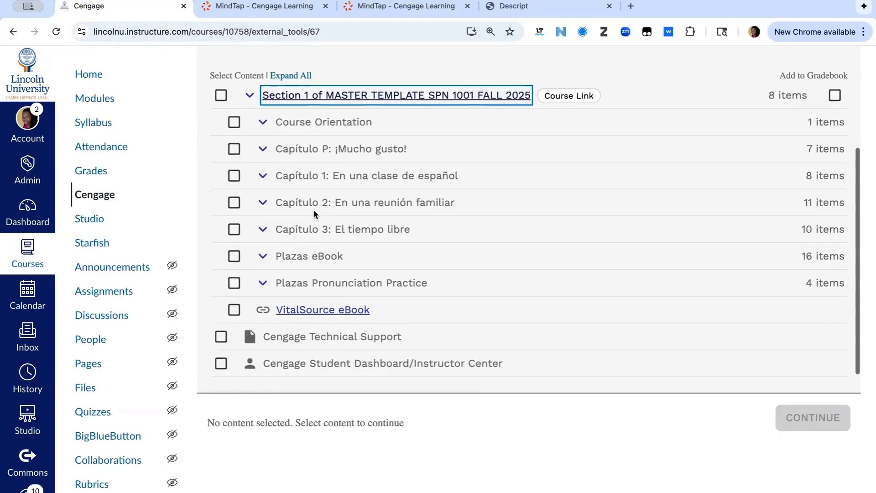
pyautogui.scroll(3, 313, 209)
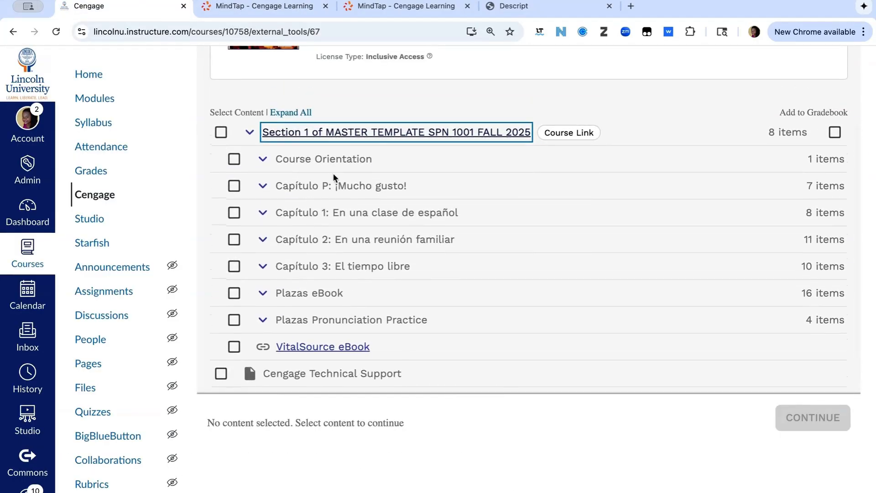
pyautogui.scroll(2, 333, 174)
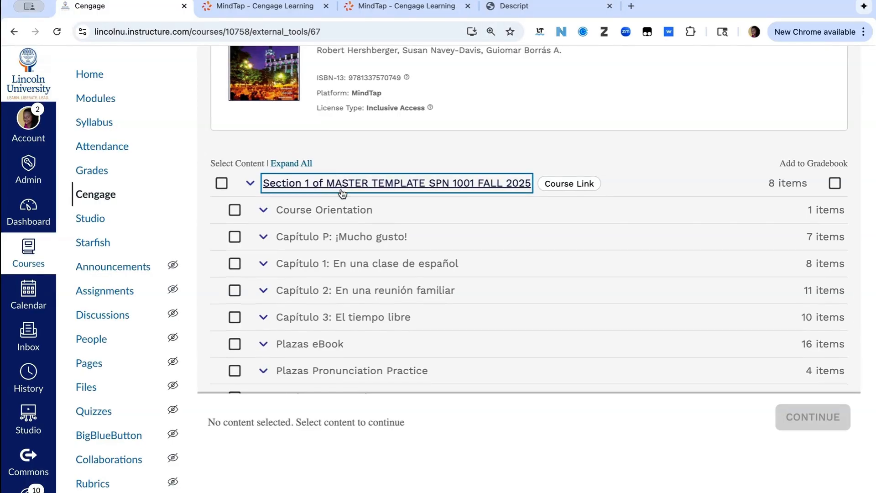
pyautogui.scroll(2, 341, 191)
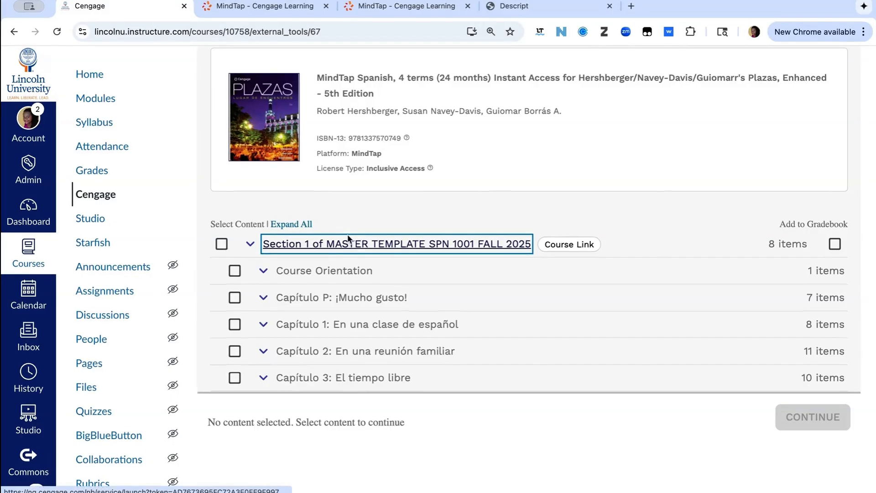
pyautogui.scroll(-1, 349, 224)
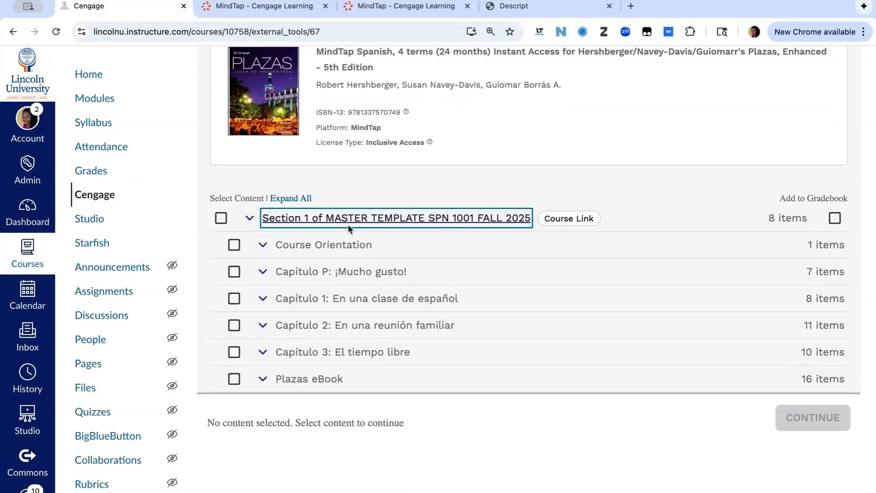
pyautogui.scroll(-3, 348, 223)
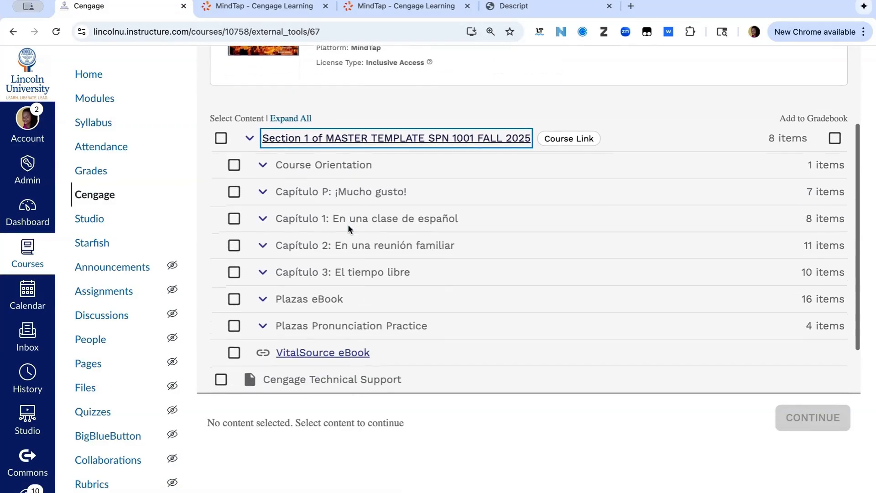
pyautogui.scroll(-5, 332, 188)
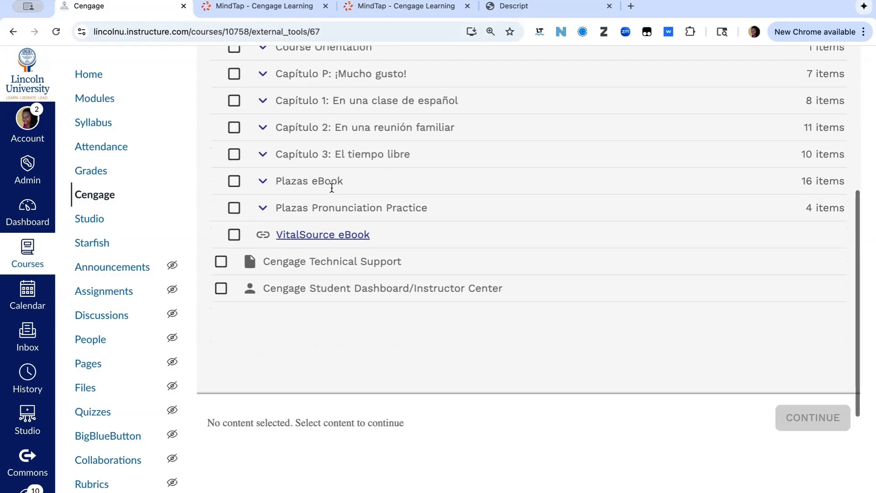
pyautogui.scroll(5, 331, 187)
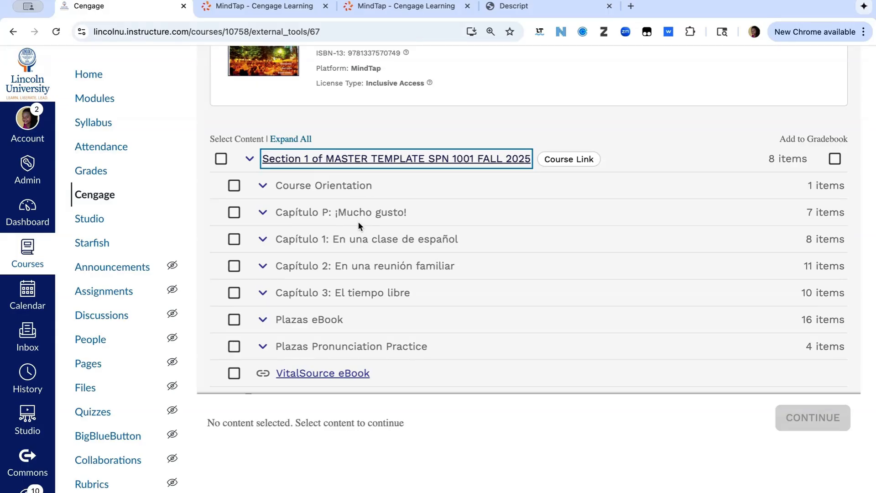
pyautogui.scroll(-3, 359, 223)
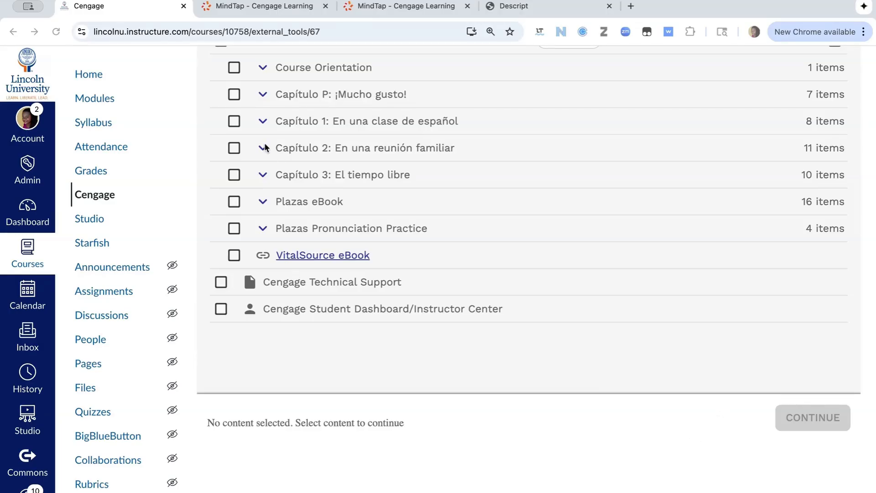
# Open the home page of the Canvas master shell course.
pyautogui.click(89, 74)
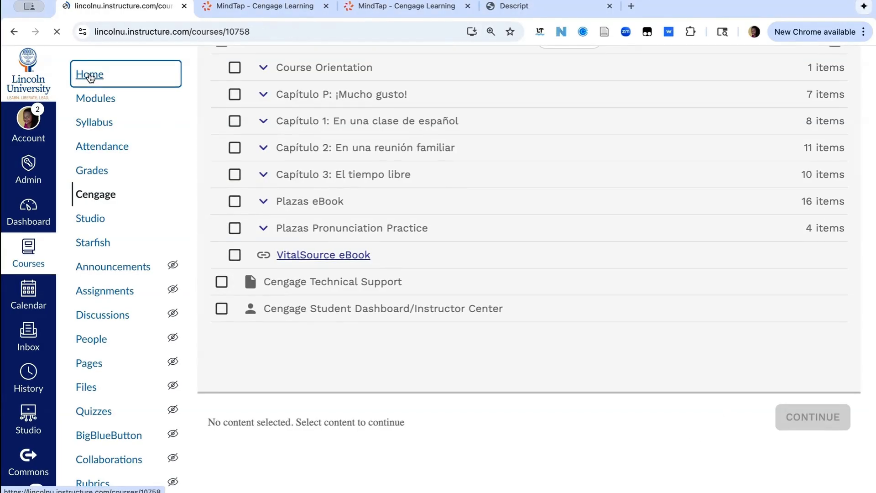